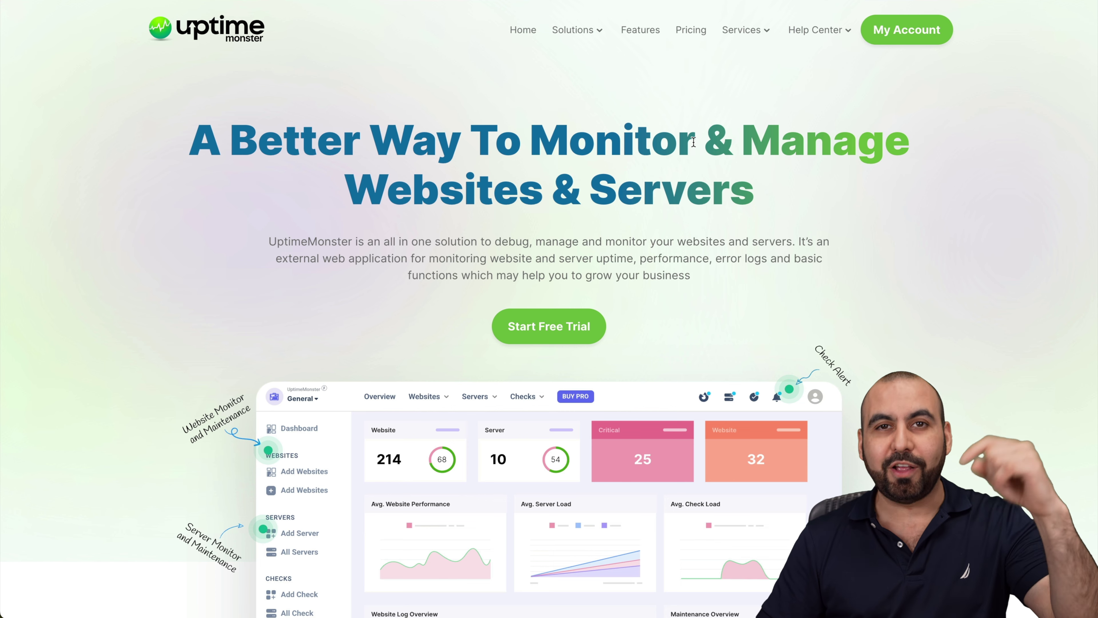
Open the UptimeMonster Pricing page and scroll through the plans
{"action": "left_click", "coordinate": [692, 35]}
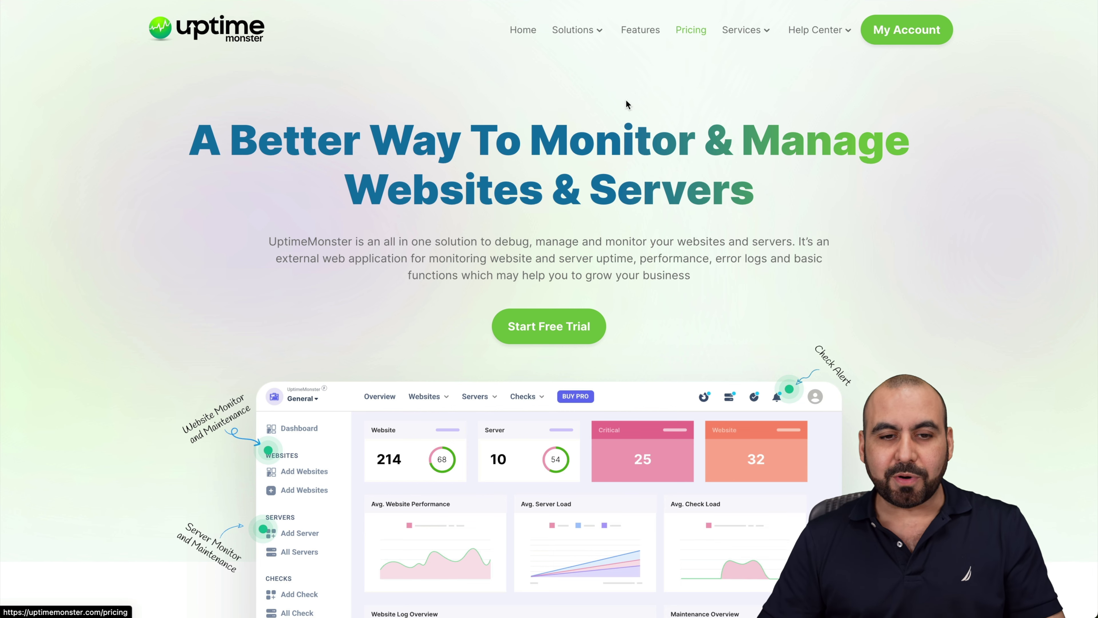
{"action": "scroll", "coordinate": [297, 370], "scroll_direction": "down", "scroll_amount": 1}
{"action": "scroll", "coordinate": [298, 370], "scroll_direction": "down", "scroll_amount": 5}
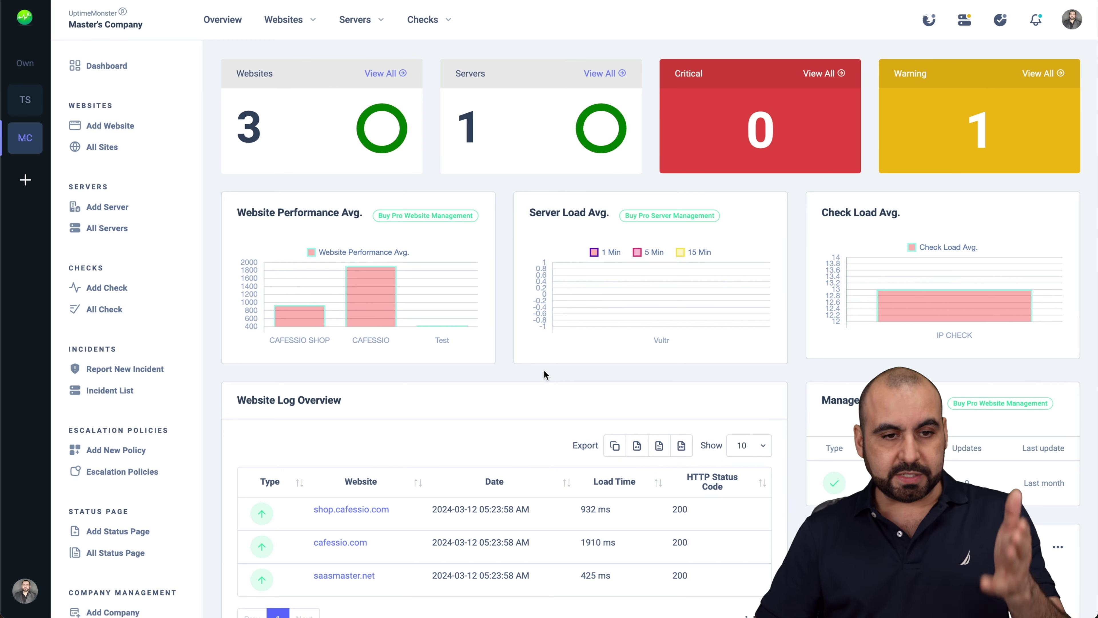
{"action": "mouse_move", "coordinate": [340, 161]}
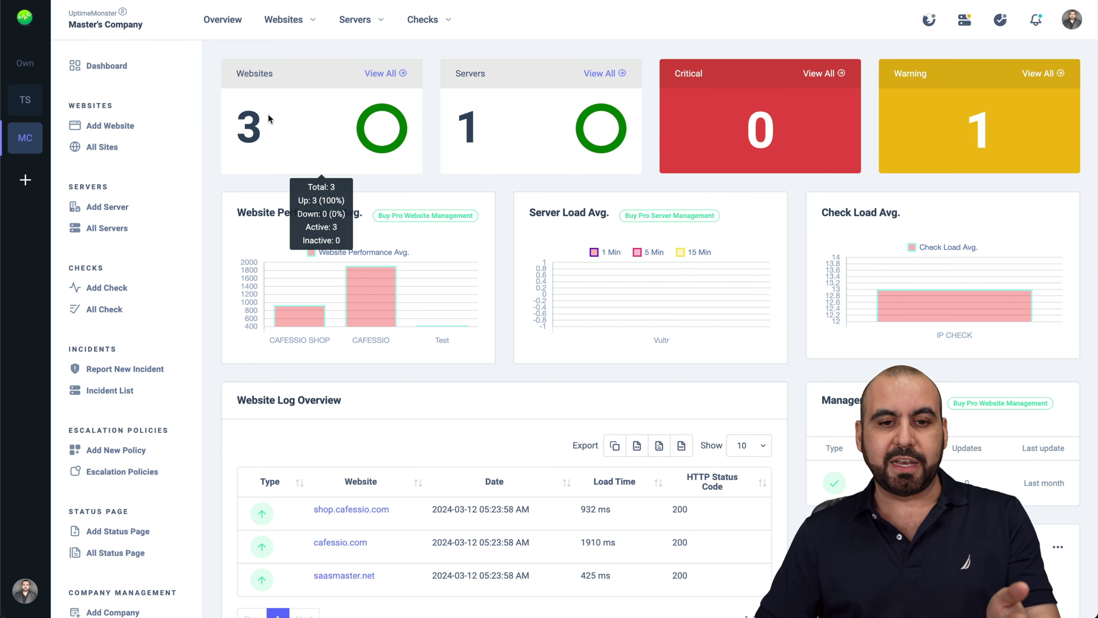
{"action": "mouse_move", "coordinate": [514, 115]}
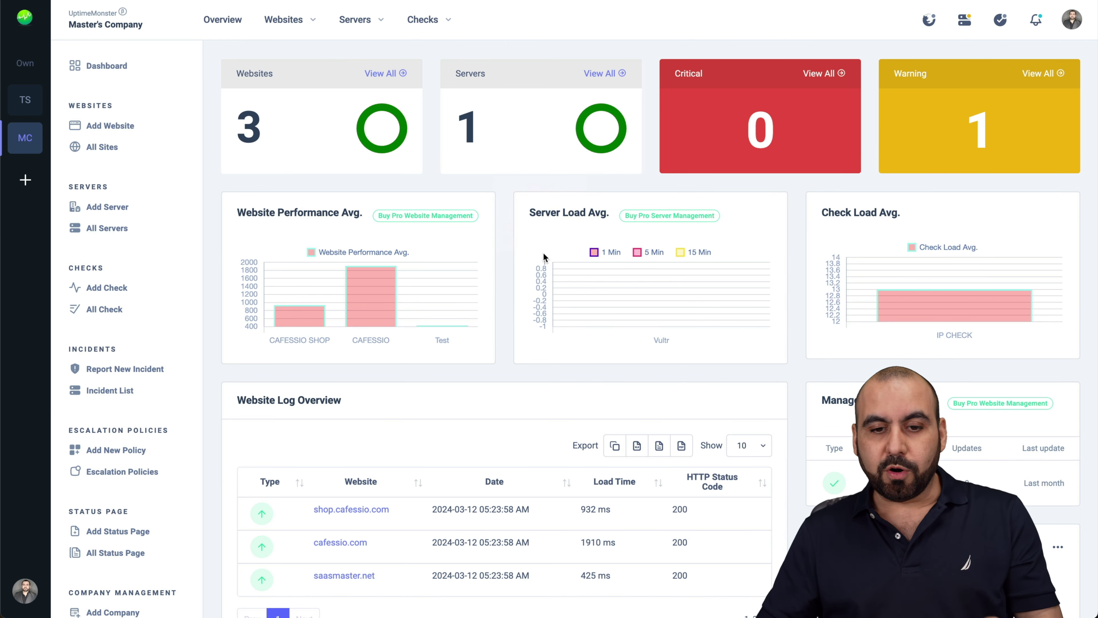
{"action": "scroll", "coordinate": [795, 302], "scroll_direction": "down", "scroll_amount": 2}
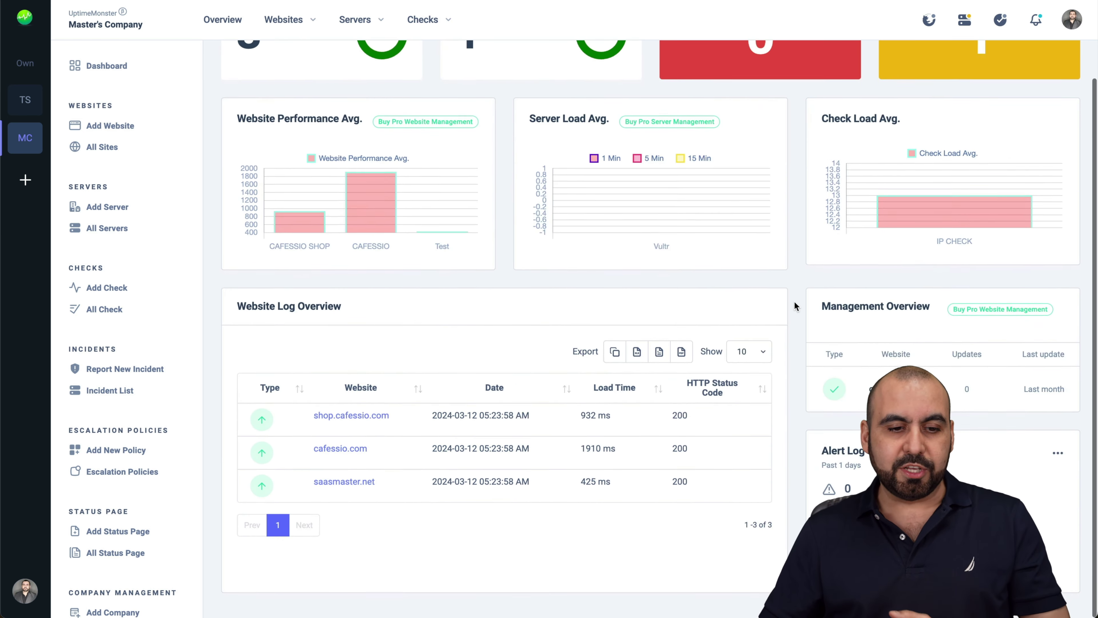
{"action": "scroll", "coordinate": [430, 331], "scroll_direction": "up", "scroll_amount": 2}
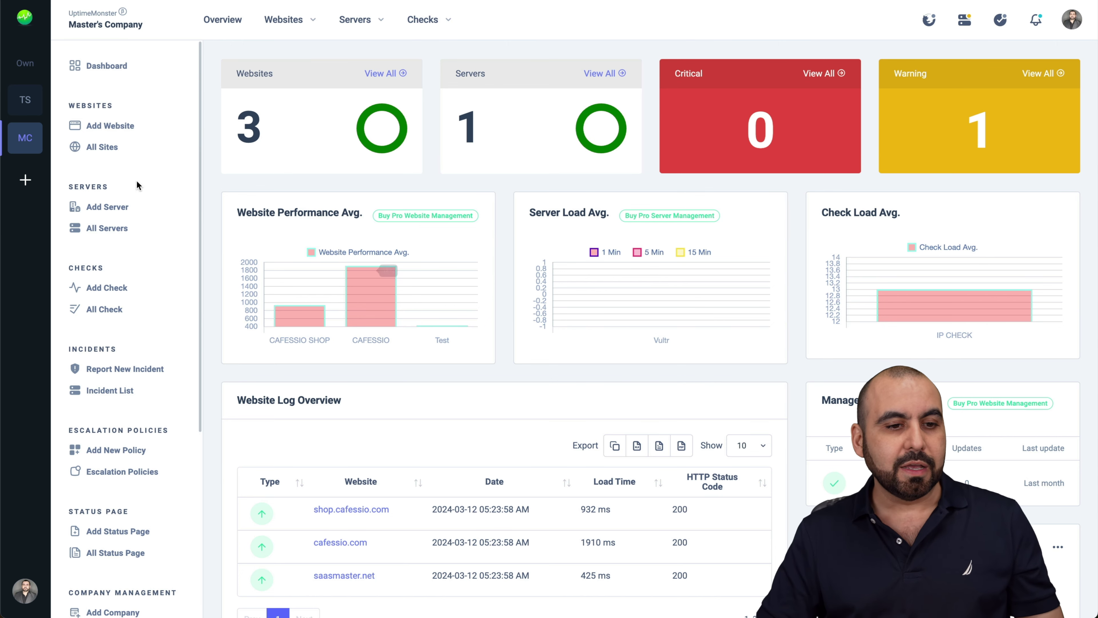
{"action": "left_click", "coordinate": [110, 128]}
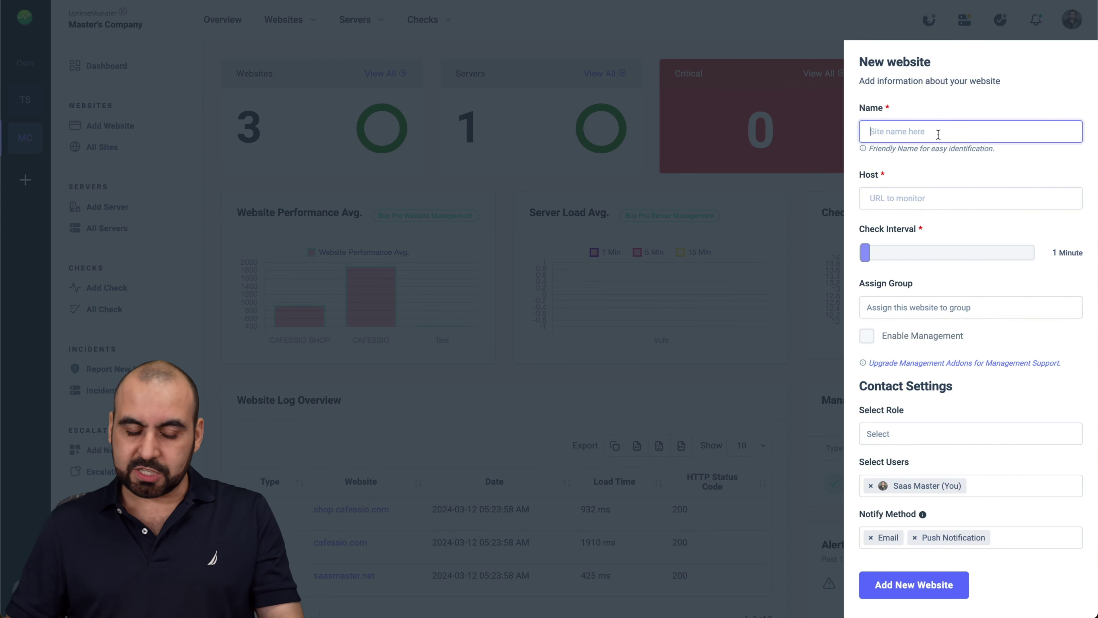
{"action": "type", "text": "test2"}
{"action": "left_click", "coordinate": [935, 200]}
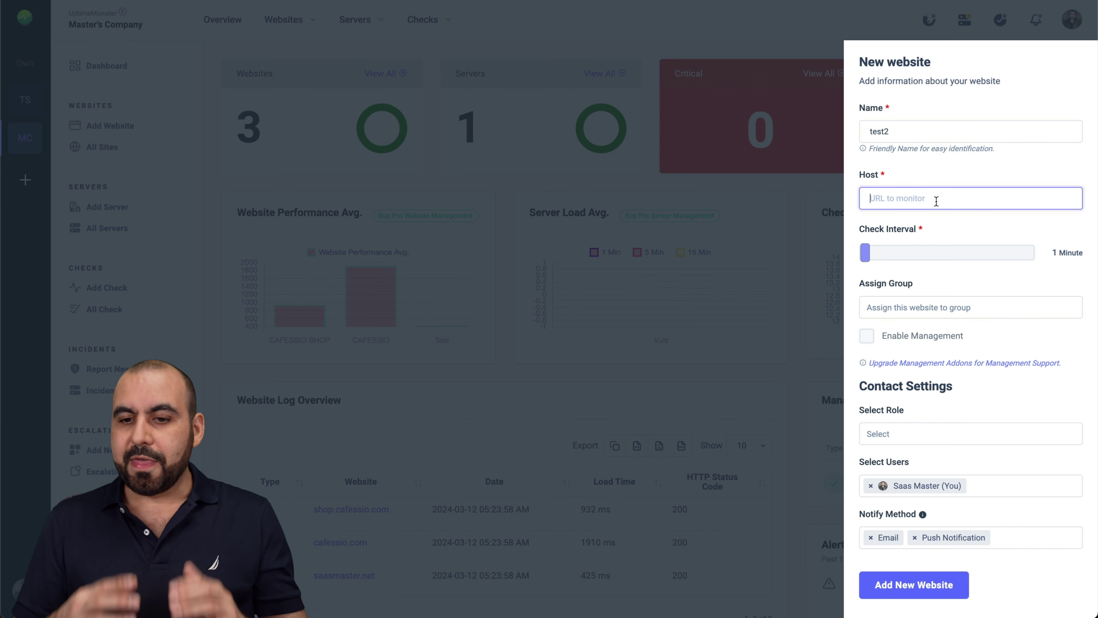
{"action": "type", "text": "https://saasm.co"}
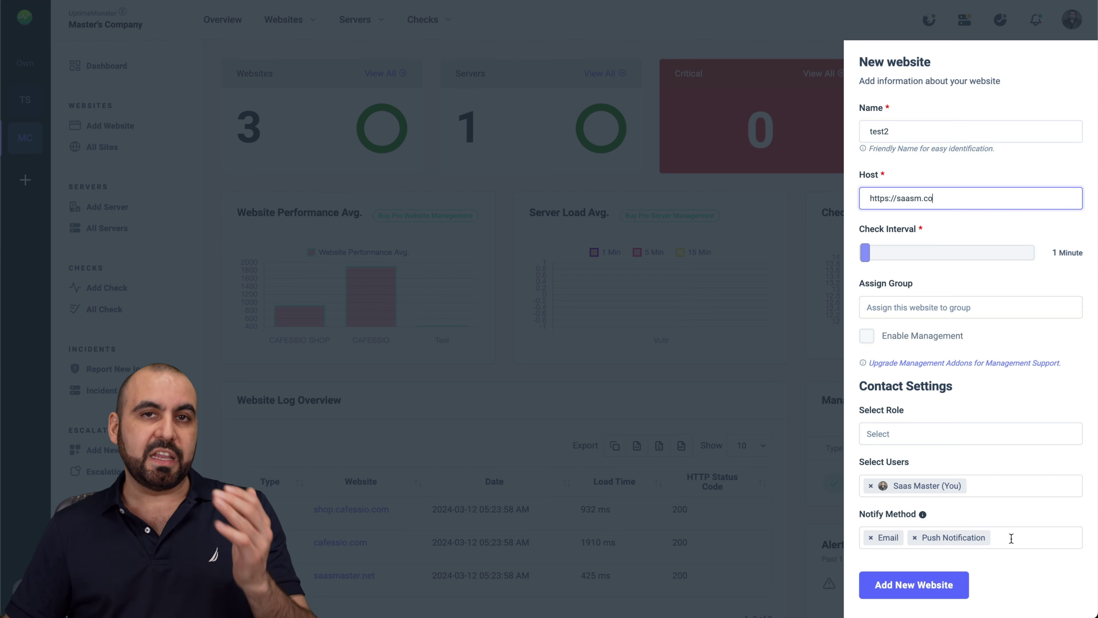
{"action": "left_click", "coordinate": [930, 585]}
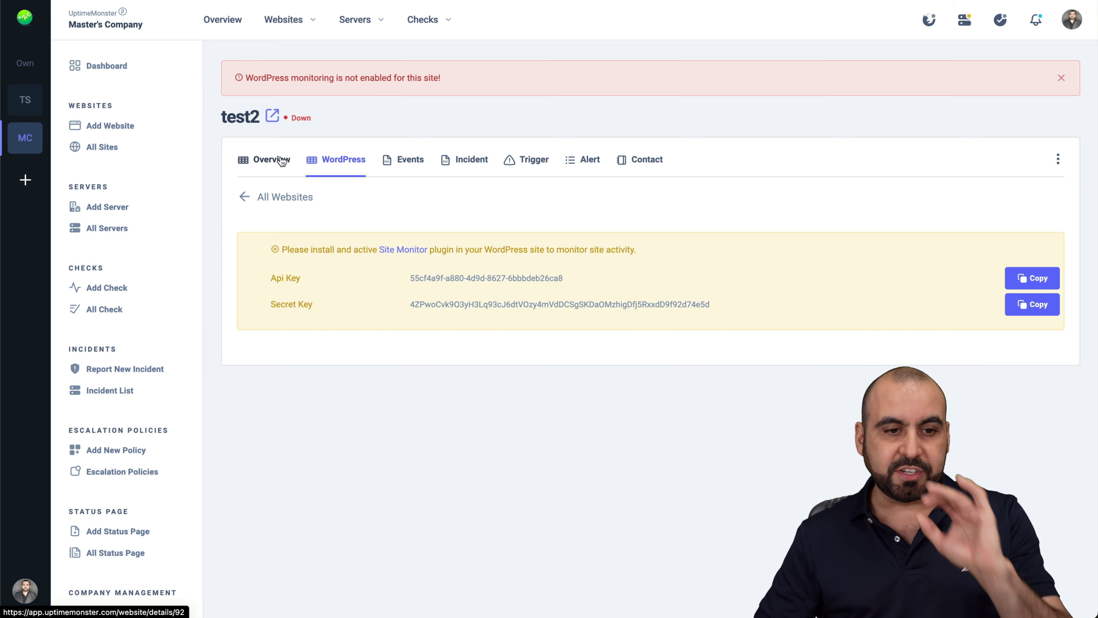
Open CAFESSIO from All Sites and review its overview: 100% availability, 2.69 sec response time
{"action": "left_click", "coordinate": [106, 147]}
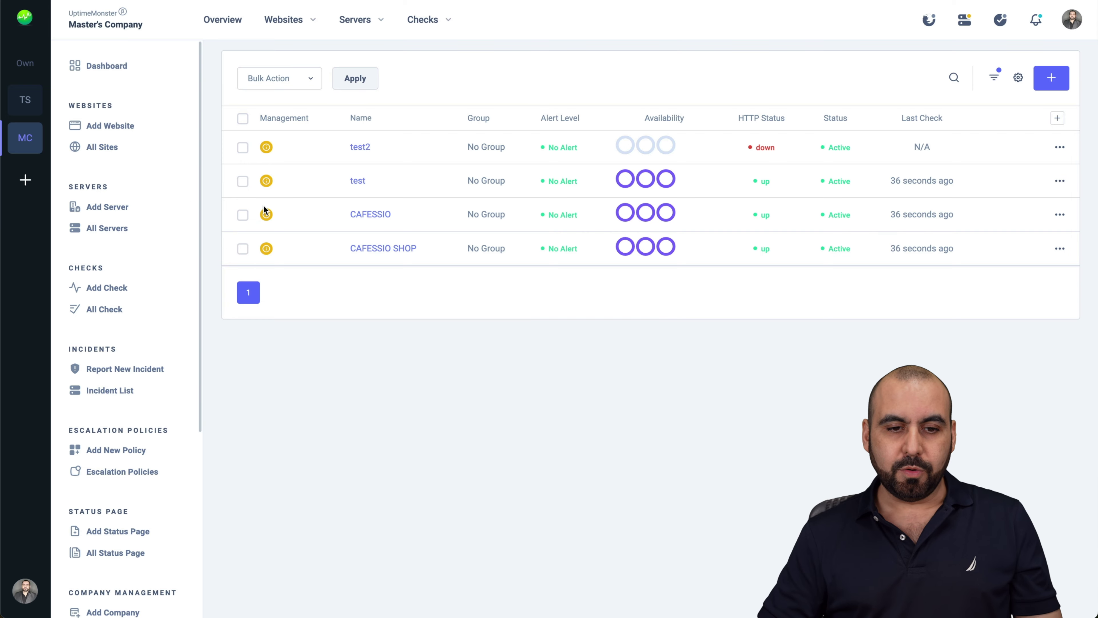
{"action": "left_click", "coordinate": [365, 215]}
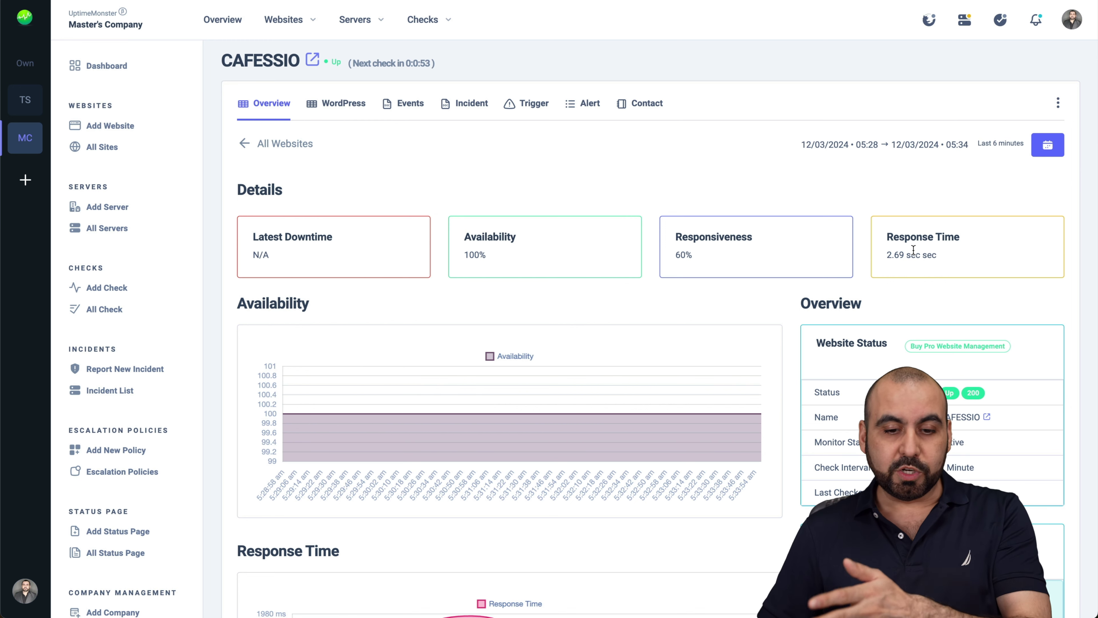
{"action": "scroll", "coordinate": [694, 405], "scroll_direction": "down", "scroll_amount": 5}
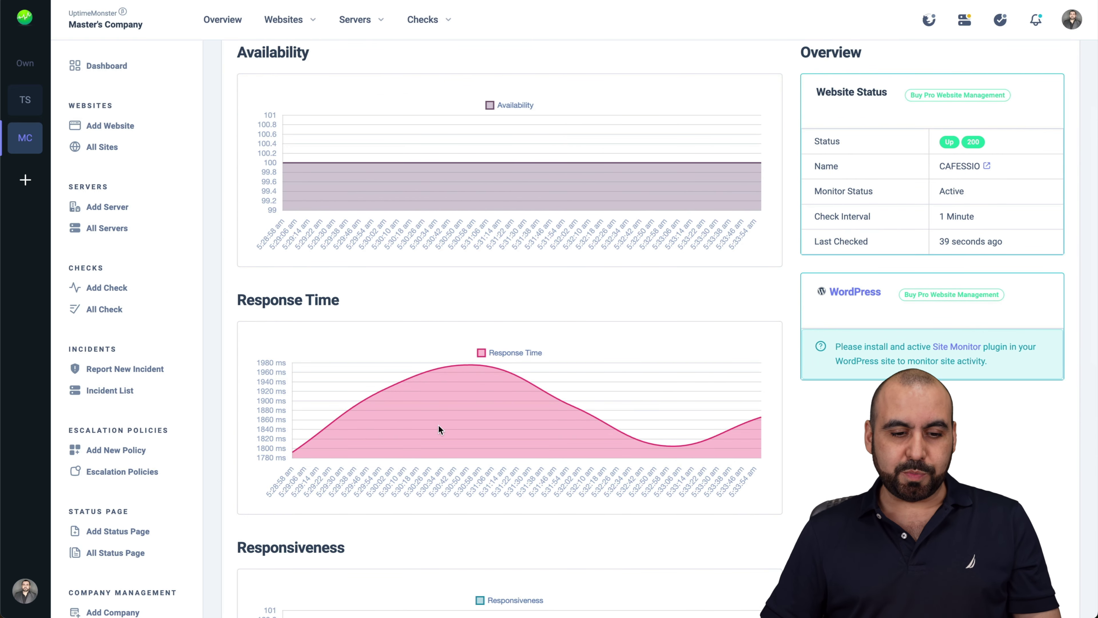
{"action": "scroll", "coordinate": [442, 430], "scroll_direction": "down", "scroll_amount": 5}
{"action": "scroll", "coordinate": [441, 430], "scroll_direction": "down", "scroll_amount": 5}
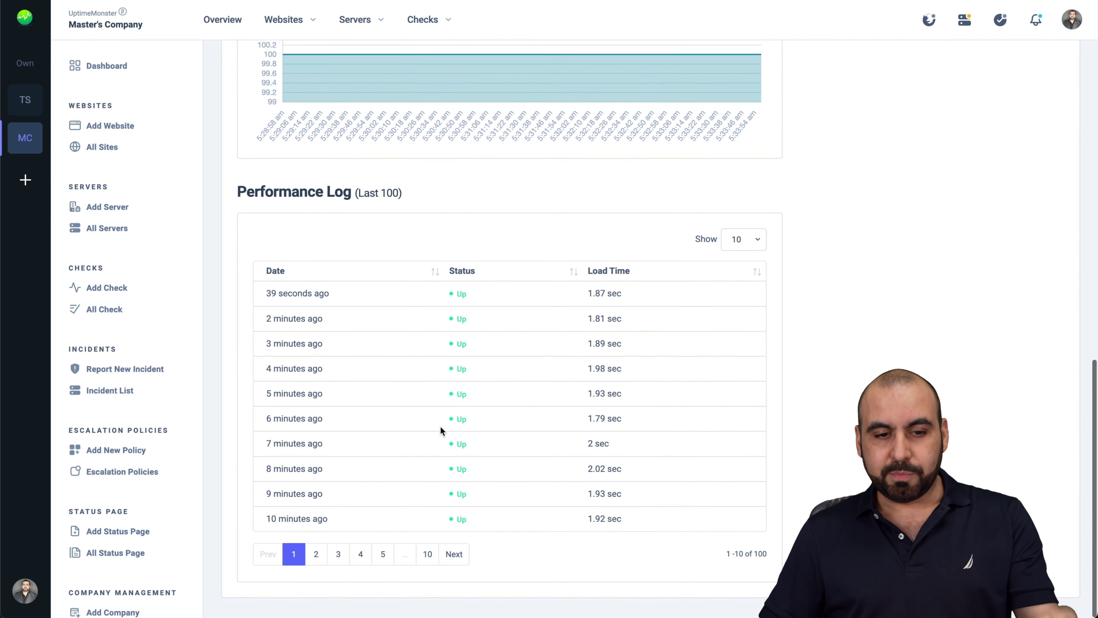
{"action": "scroll", "coordinate": [537, 601], "scroll_direction": "up", "scroll_amount": 15}
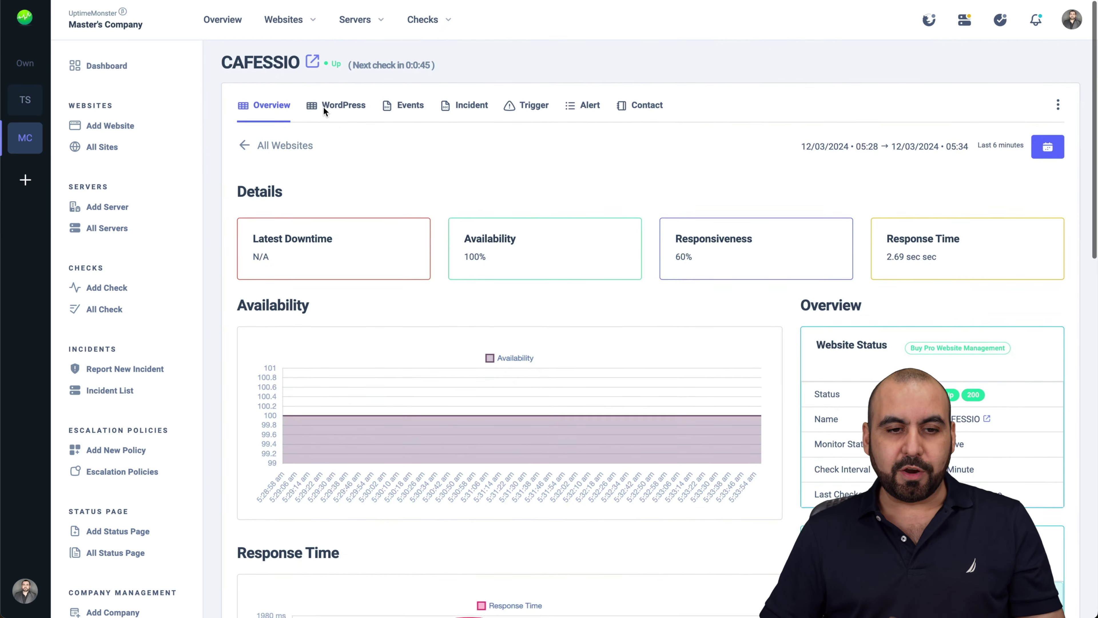
Review CAFESSIO's WordPress health and activity log, then view its event log
{"action": "left_click", "coordinate": [338, 105]}
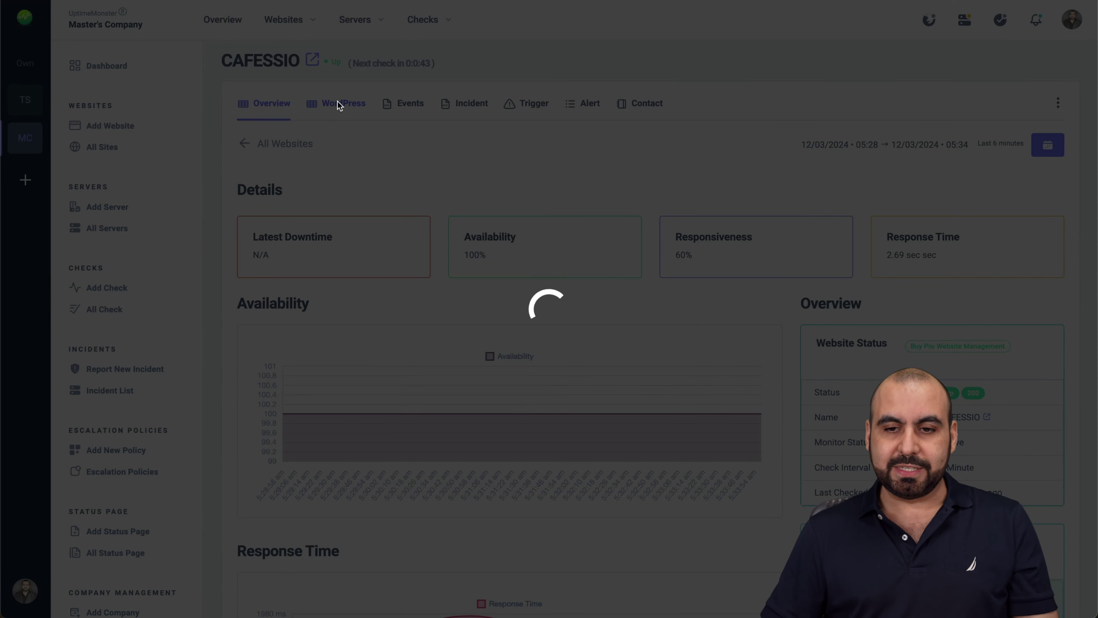
{"action": "scroll", "coordinate": [524, 388], "scroll_direction": "down", "scroll_amount": 3}
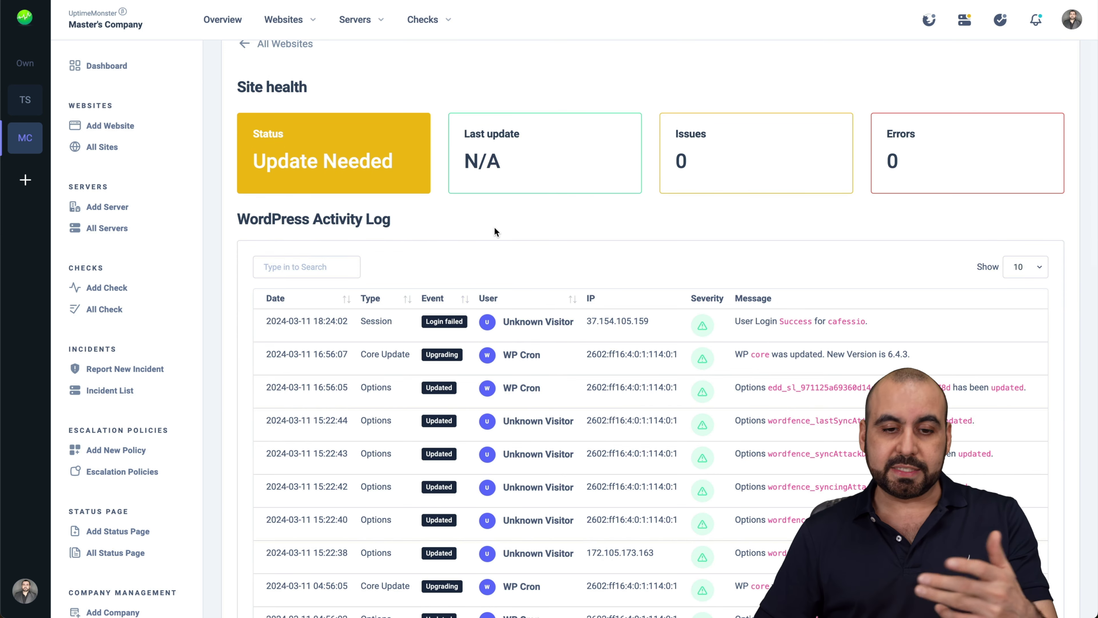
{"action": "scroll", "coordinate": [494, 227], "scroll_direction": "down", "scroll_amount": 2}
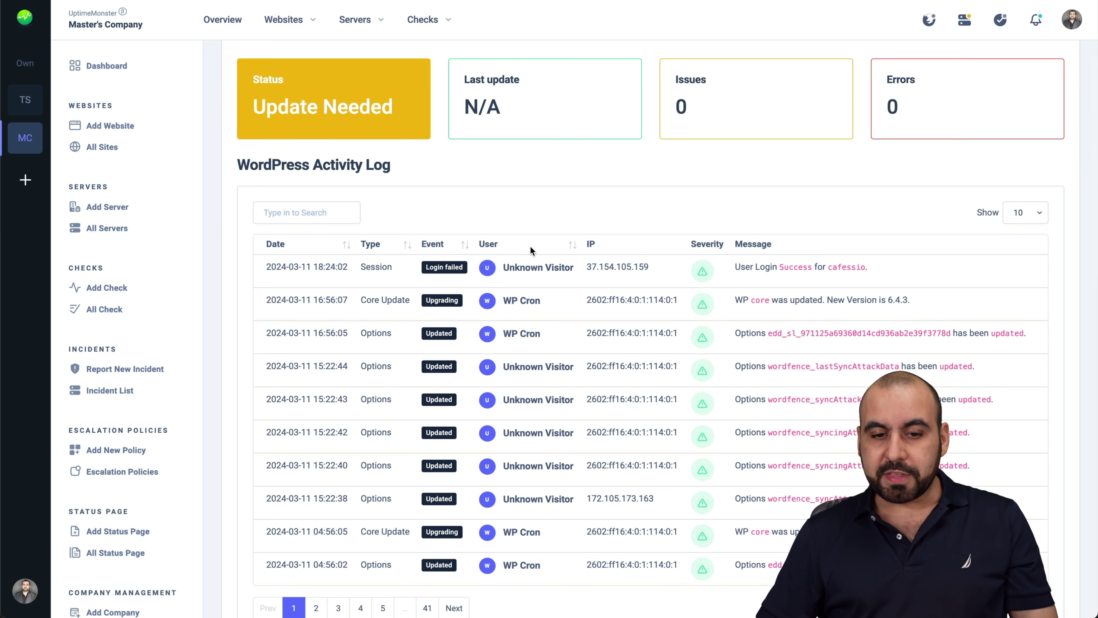
{"action": "scroll", "coordinate": [580, 401], "scroll_direction": "down", "scroll_amount": 5}
{"action": "scroll", "coordinate": [580, 401], "scroll_direction": "down", "scroll_amount": 8}
{"action": "scroll", "coordinate": [581, 405], "scroll_direction": "down", "scroll_amount": 8}
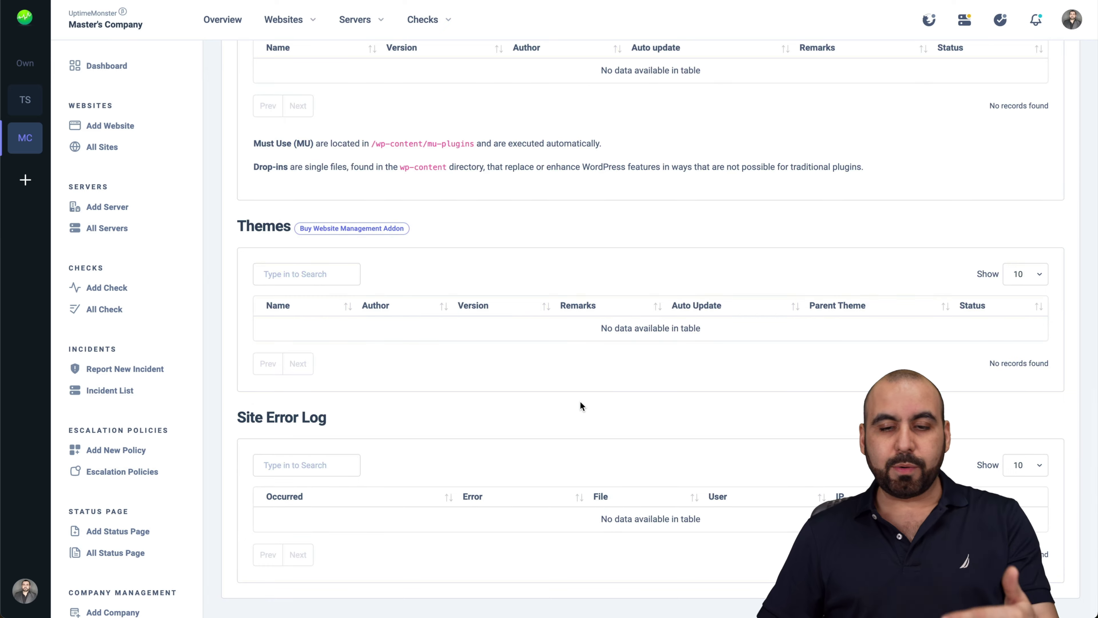
{"action": "scroll", "coordinate": [580, 401], "scroll_direction": "up", "scroll_amount": 20}
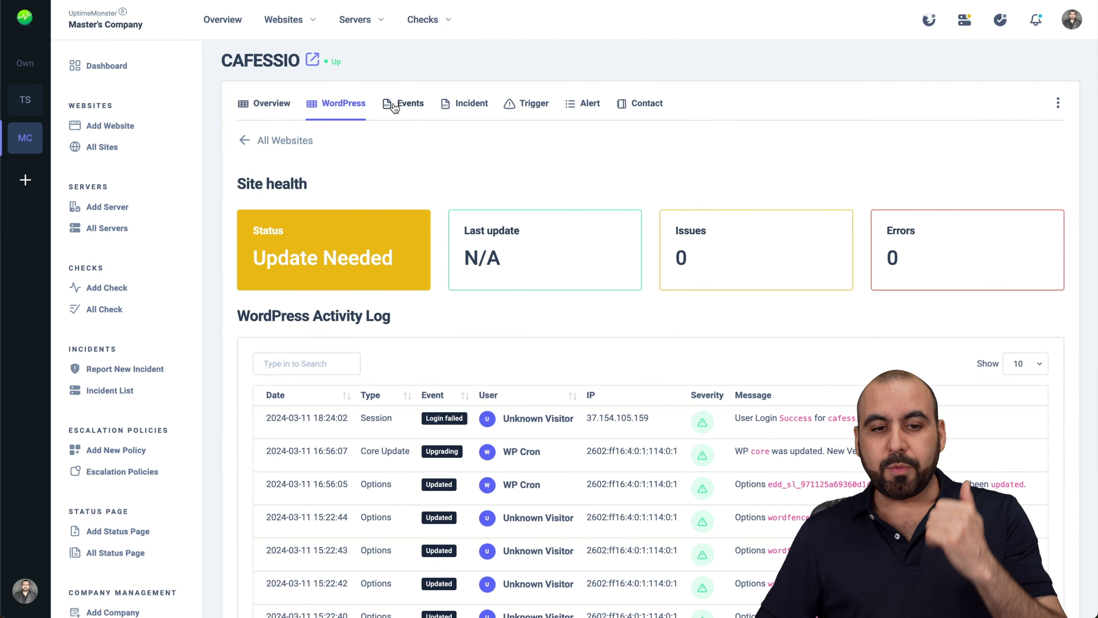
{"action": "left_click", "coordinate": [394, 106]}
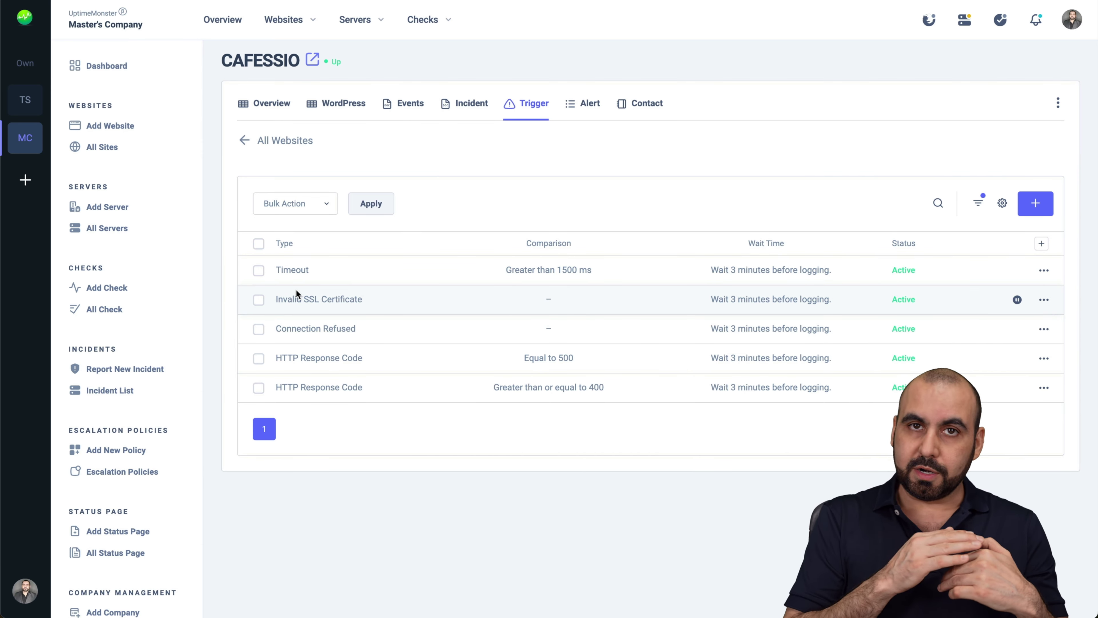
Add a Load Time trigger to CAFESSIO at greater than or equal to 10000 ms
{"action": "left_click", "coordinate": [1035, 203]}
{"action": "left_click", "coordinate": [945, 155]}
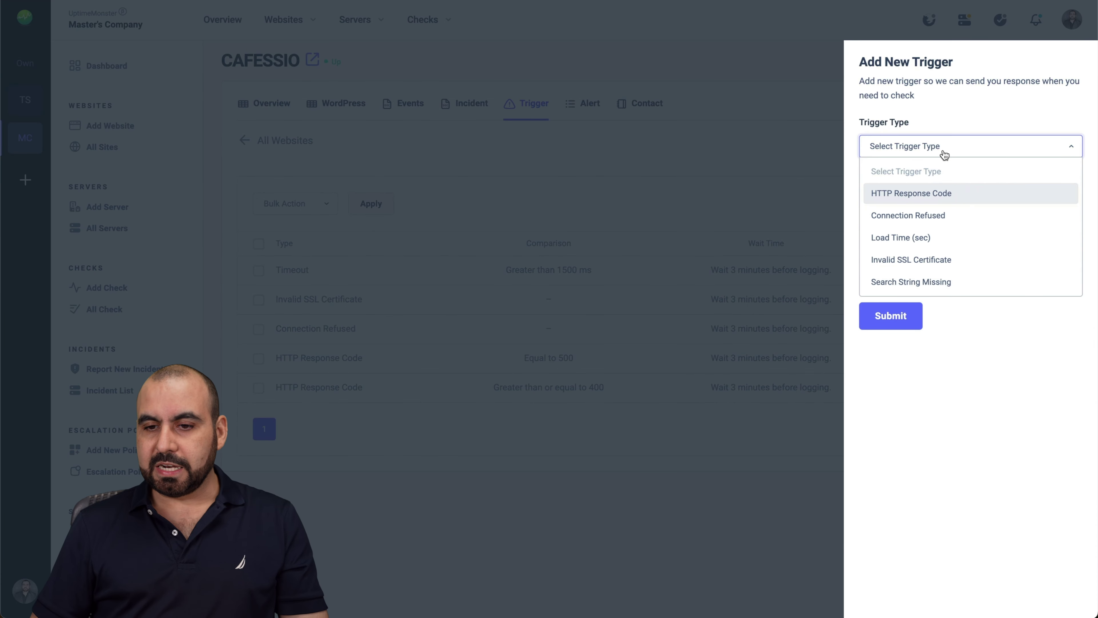
{"action": "left_click", "coordinate": [949, 240]}
{"action": "left_click", "coordinate": [900, 203]}
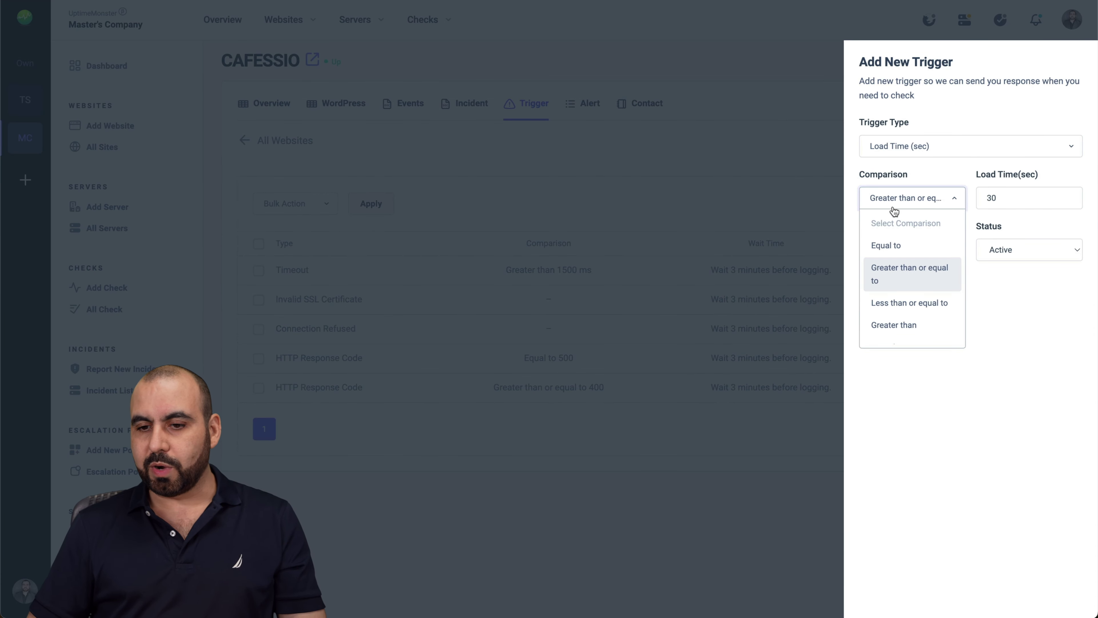
{"action": "double_click", "coordinate": [1000, 205]}
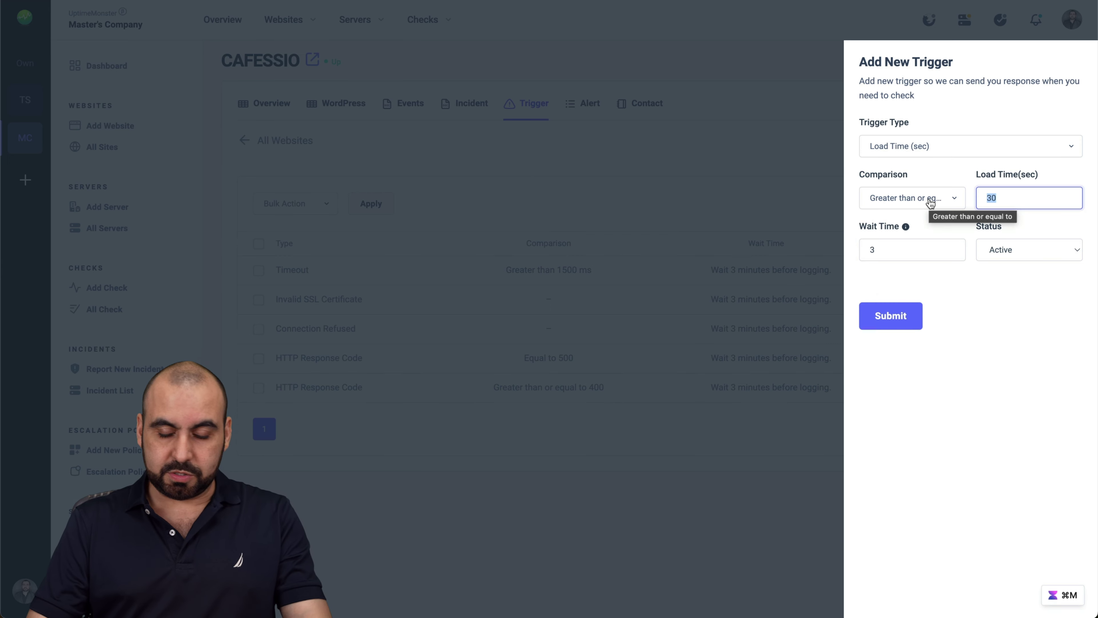
{"action": "type", "text": "5"}
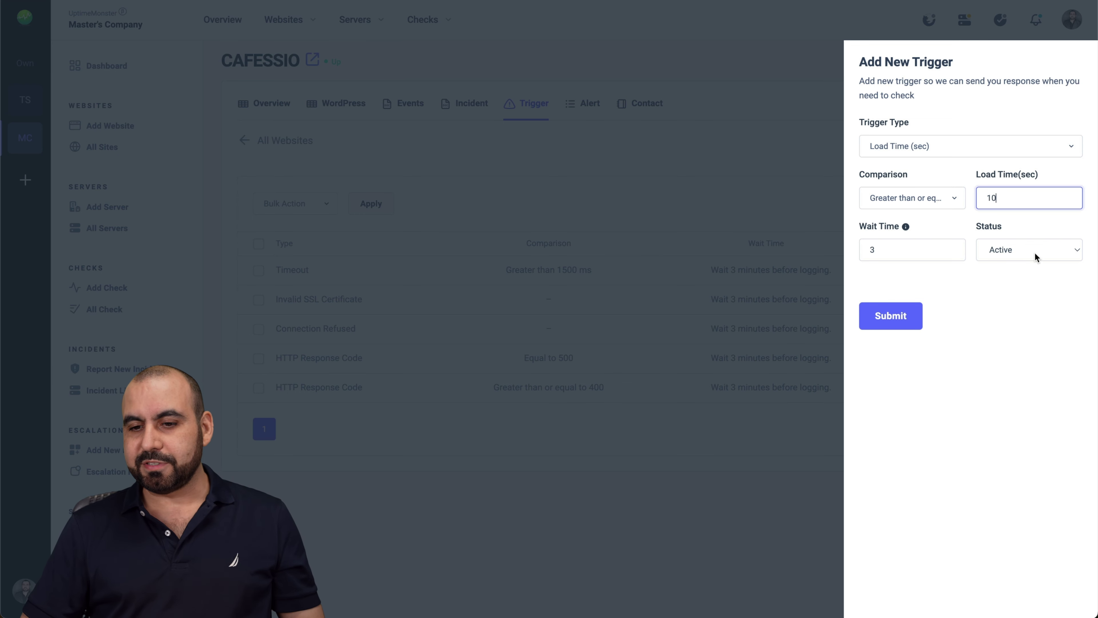
{"action": "left_click", "coordinate": [889, 315]}
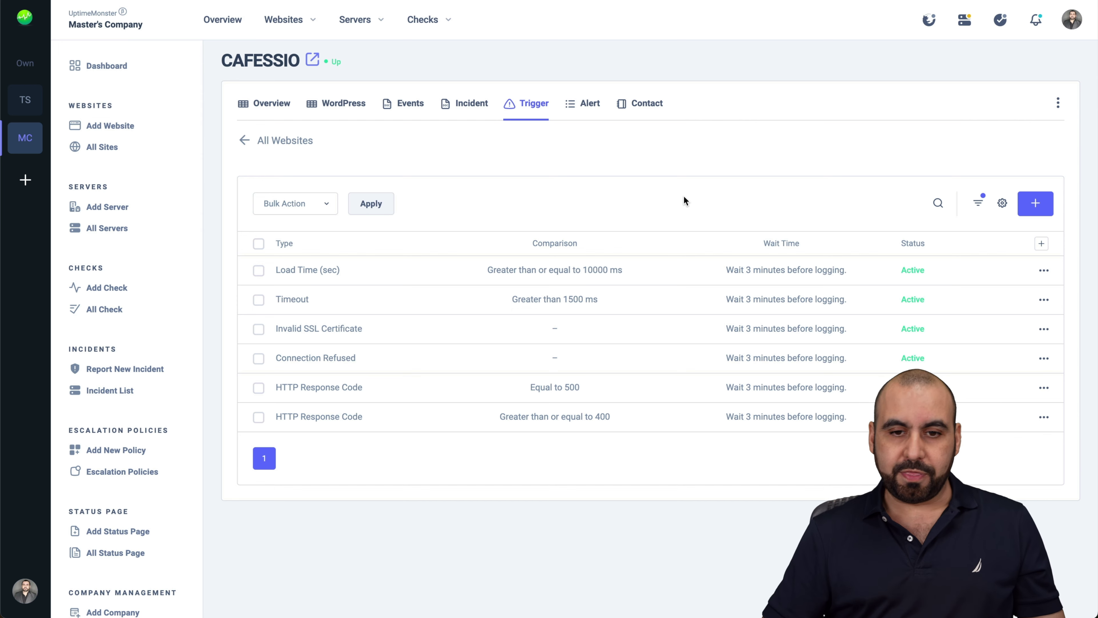
Check CAFESSIO's alert logs and contacts, then go to the servers list
{"action": "left_click", "coordinate": [588, 108]}
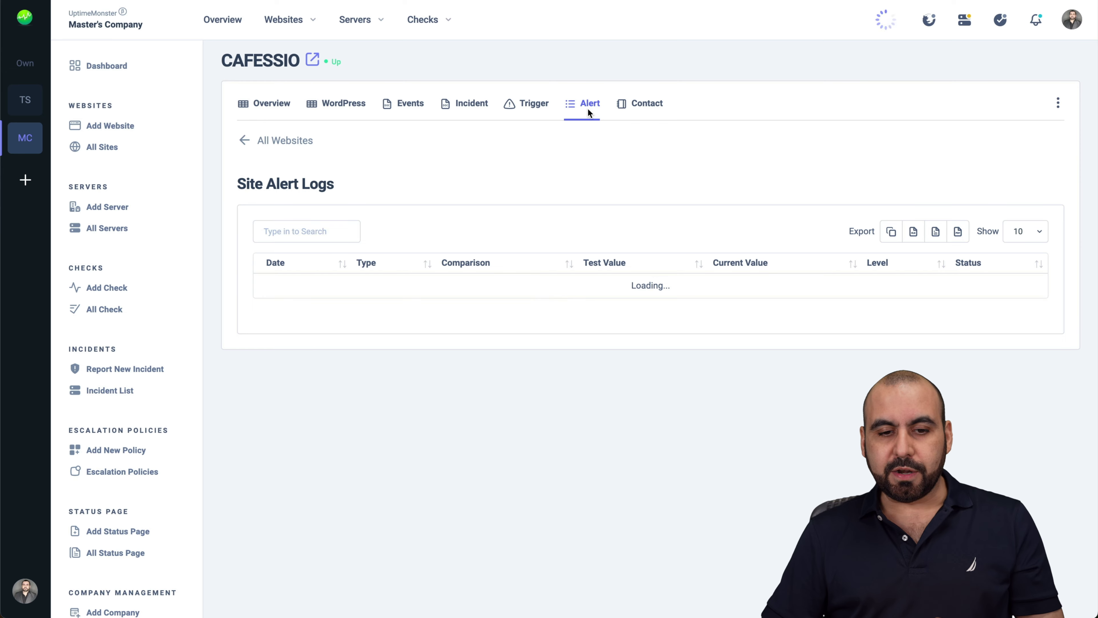
{"action": "left_click", "coordinate": [630, 104]}
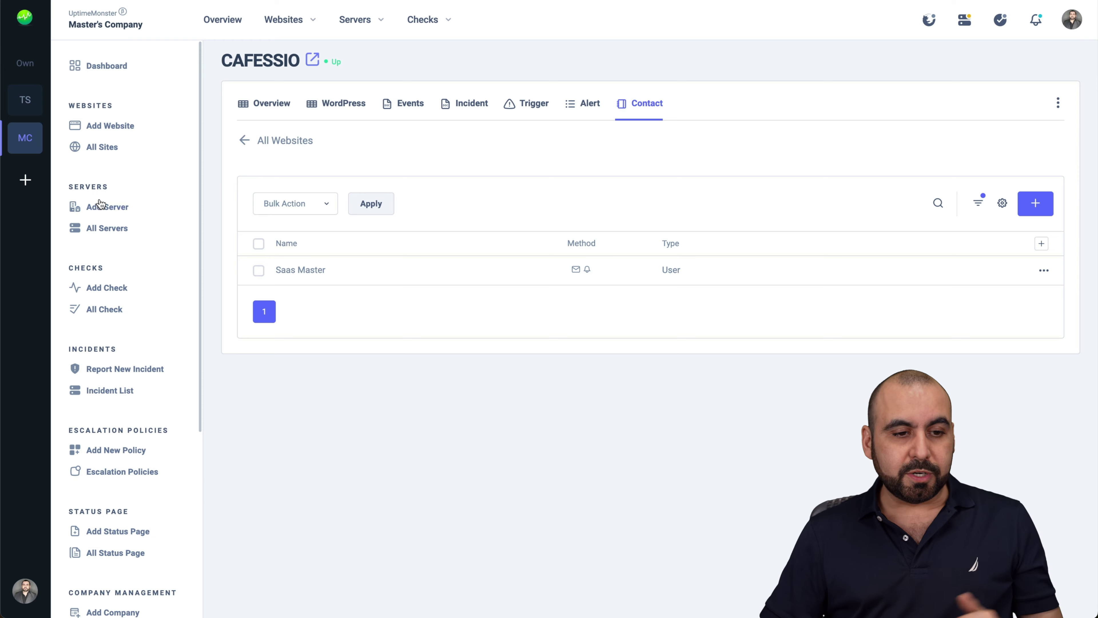
{"action": "left_click", "coordinate": [102, 227]}
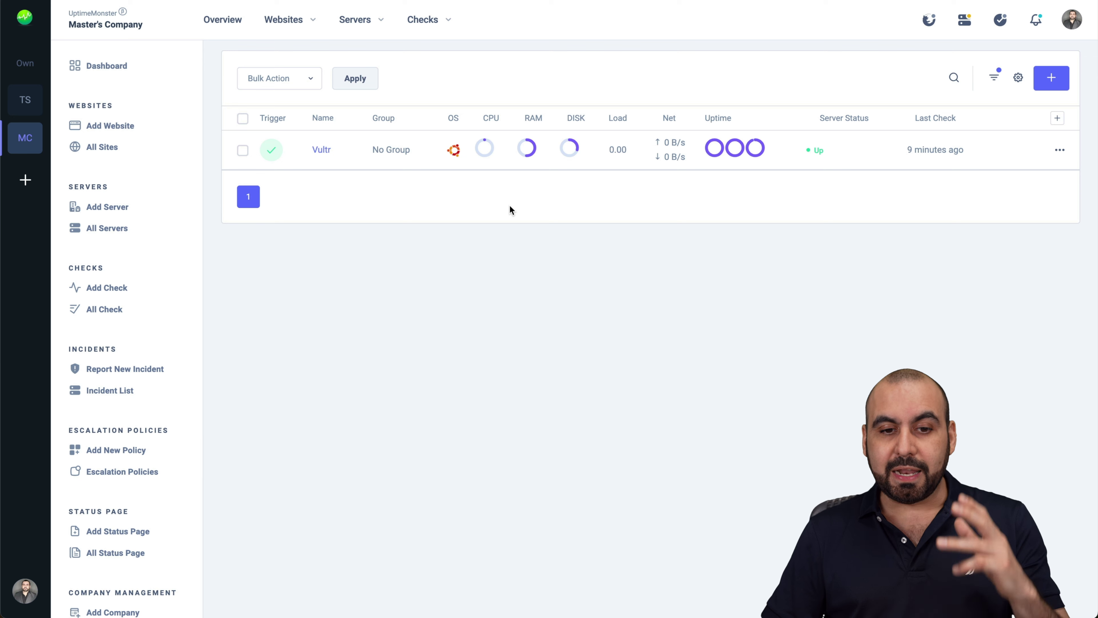
Inspect the Vultr server's OS and usage indicators, then open its overview
{"action": "mouse_move", "coordinate": [452, 151]}
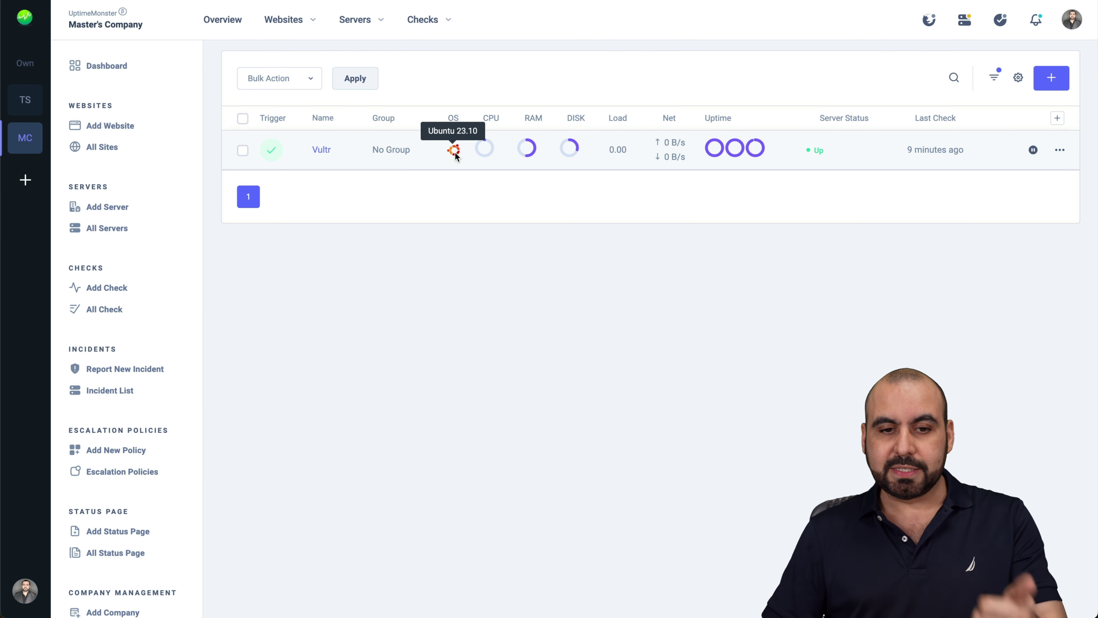
{"action": "mouse_move", "coordinate": [485, 152]}
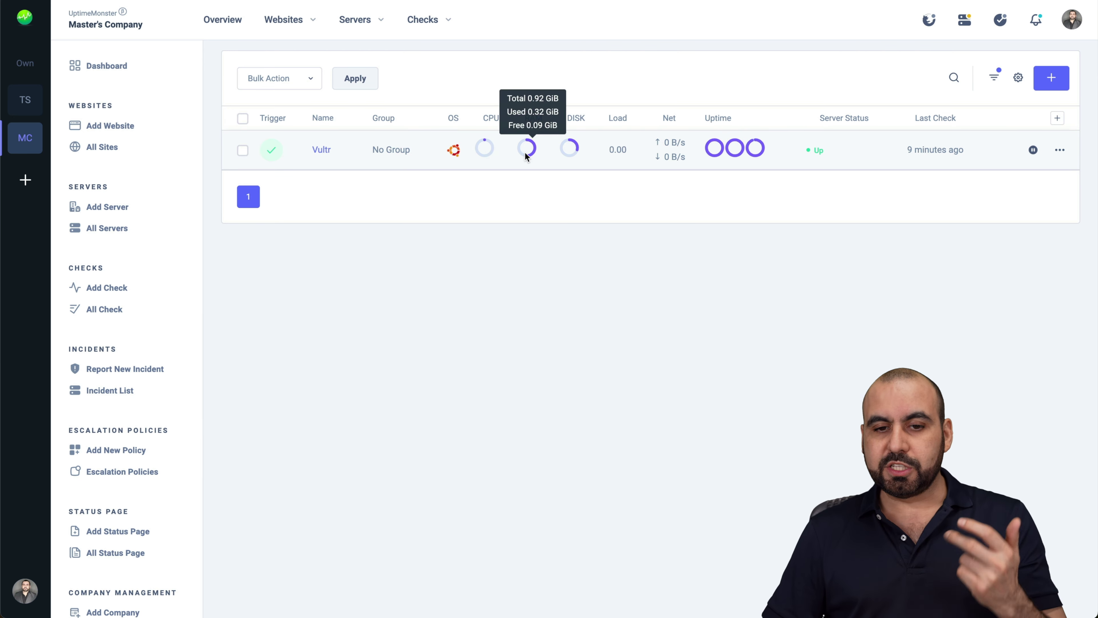
{"action": "mouse_move", "coordinate": [638, 161]}
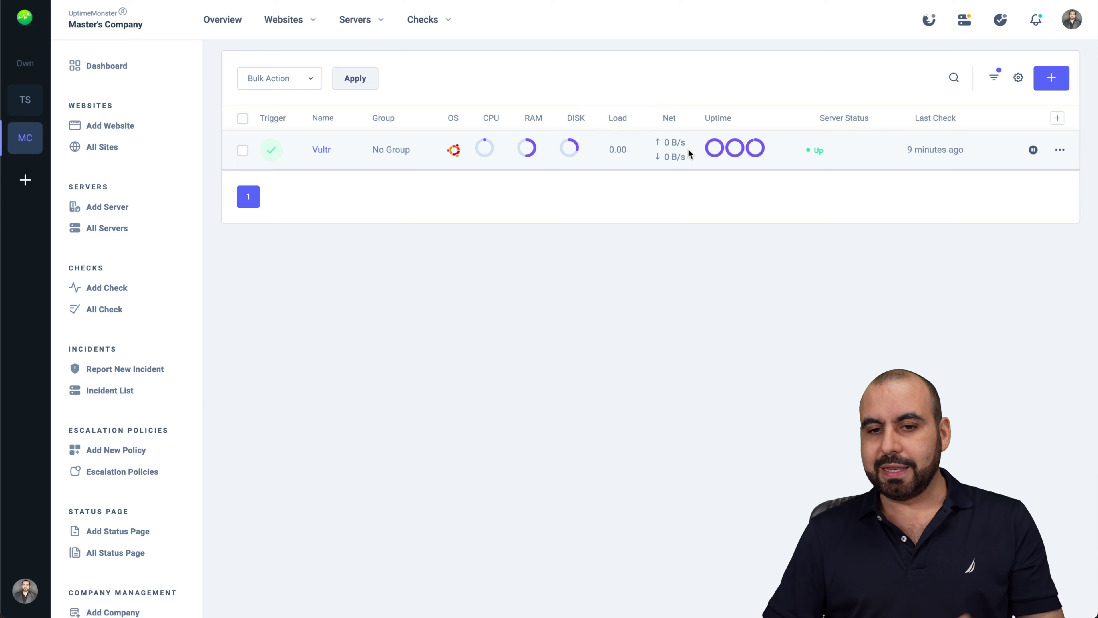
{"action": "left_click", "coordinate": [321, 149]}
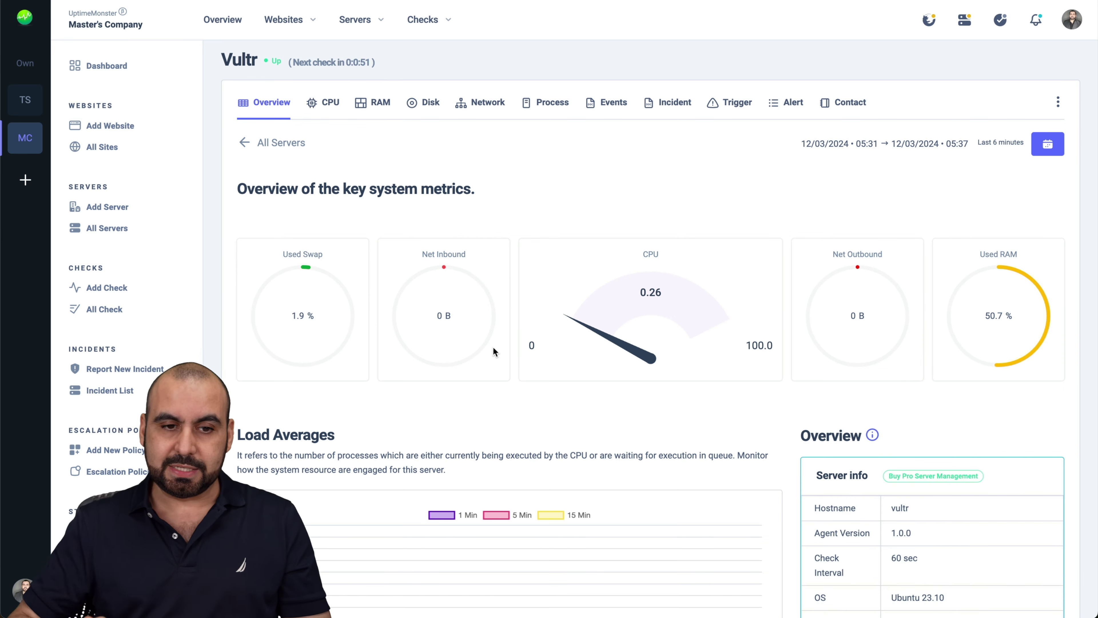
{"action": "scroll", "coordinate": [493, 348], "scroll_direction": "down", "scroll_amount": 1}
{"action": "scroll", "coordinate": [493, 348], "scroll_direction": "down", "scroll_amount": 6}
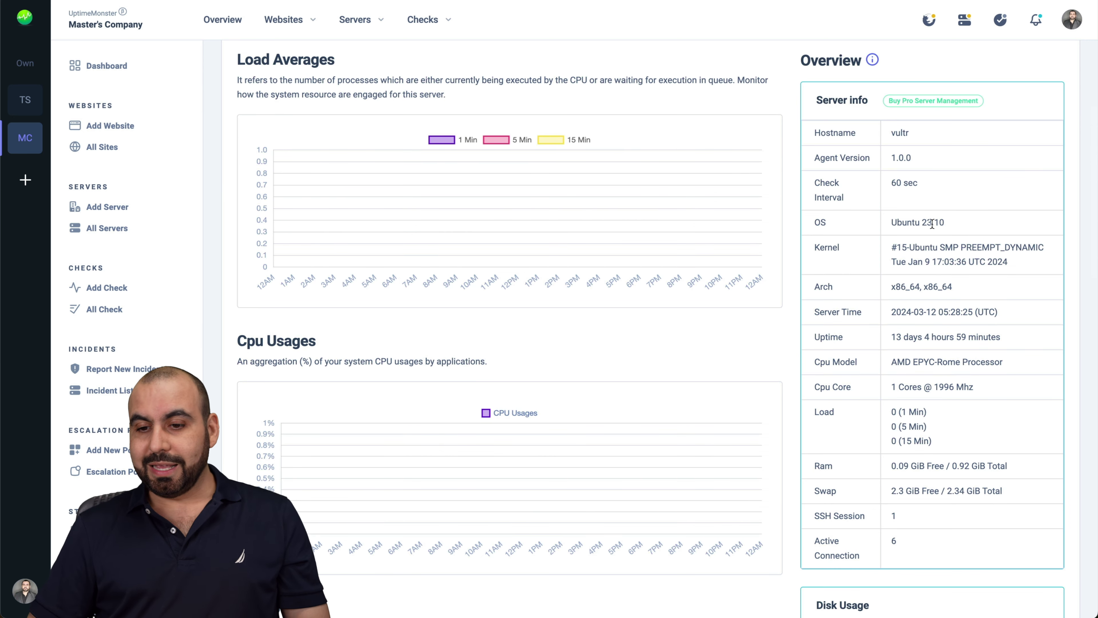
{"action": "scroll", "coordinate": [1011, 225], "scroll_direction": "down", "scroll_amount": 3}
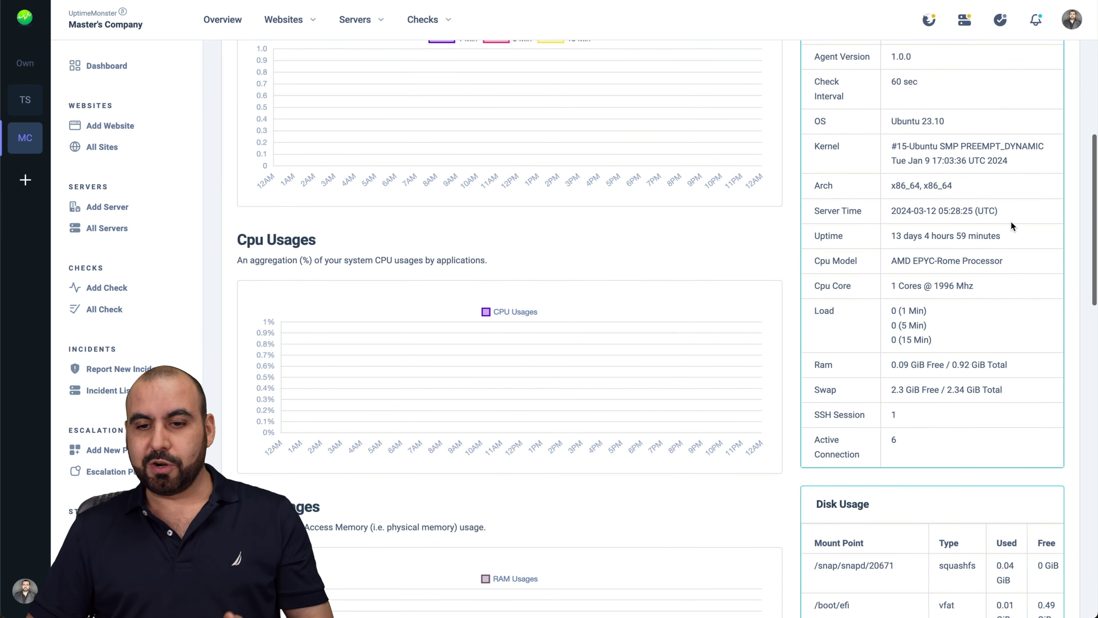
{"action": "scroll", "coordinate": [1011, 221], "scroll_direction": "down", "scroll_amount": 6}
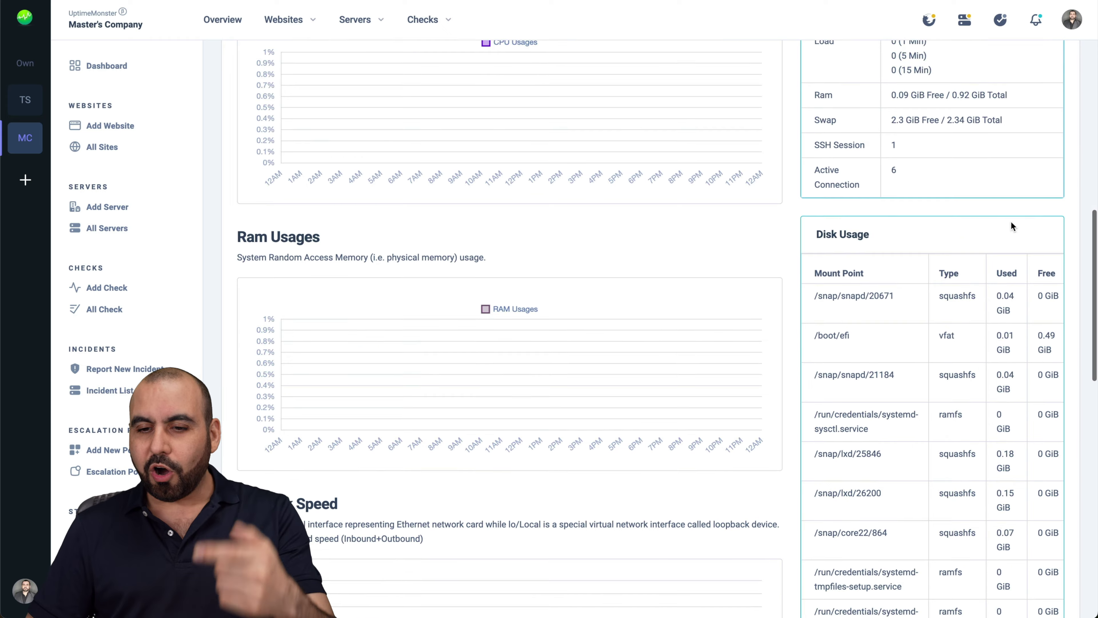
{"action": "scroll", "coordinate": [1010, 221], "scroll_direction": "down", "scroll_amount": 3}
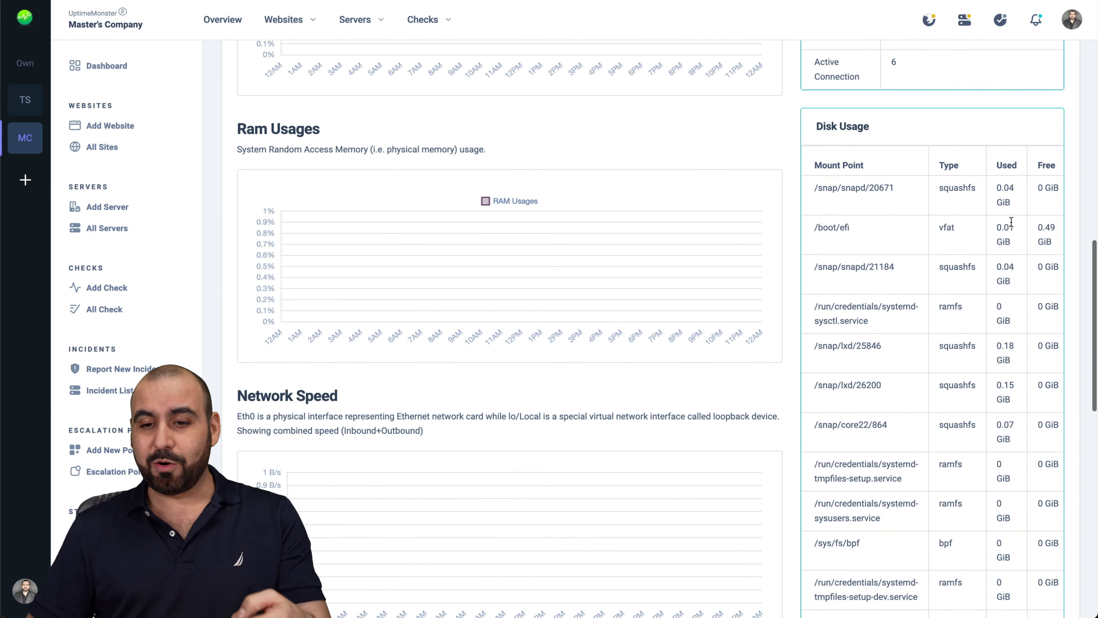
{"action": "scroll", "coordinate": [1011, 225], "scroll_direction": "down", "scroll_amount": 8}
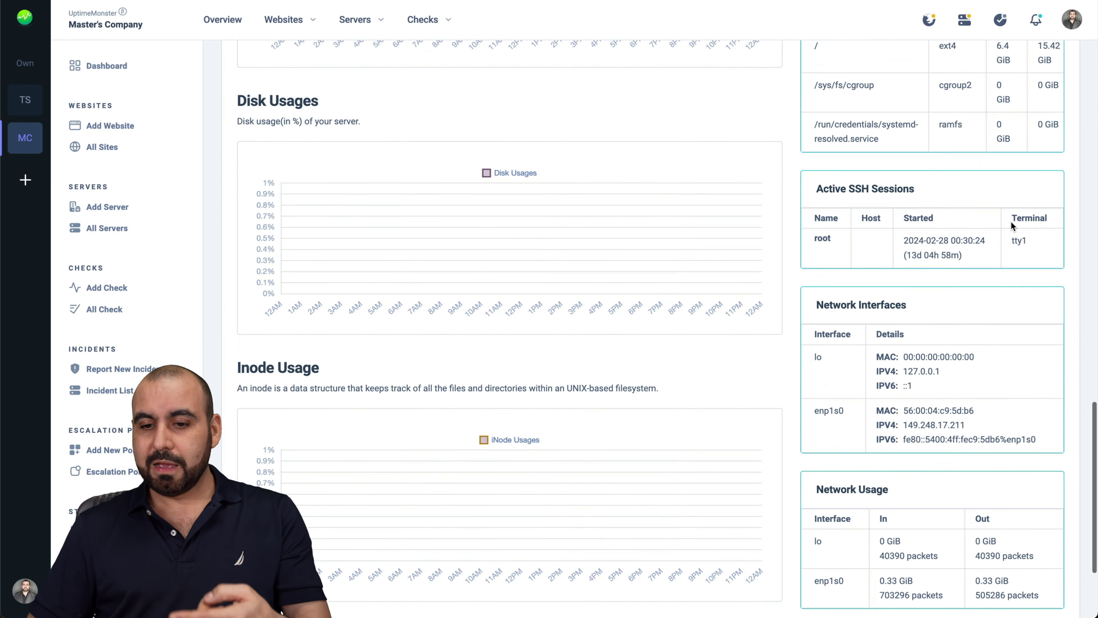
{"action": "scroll", "coordinate": [917, 207], "scroll_direction": "down", "scroll_amount": 3}
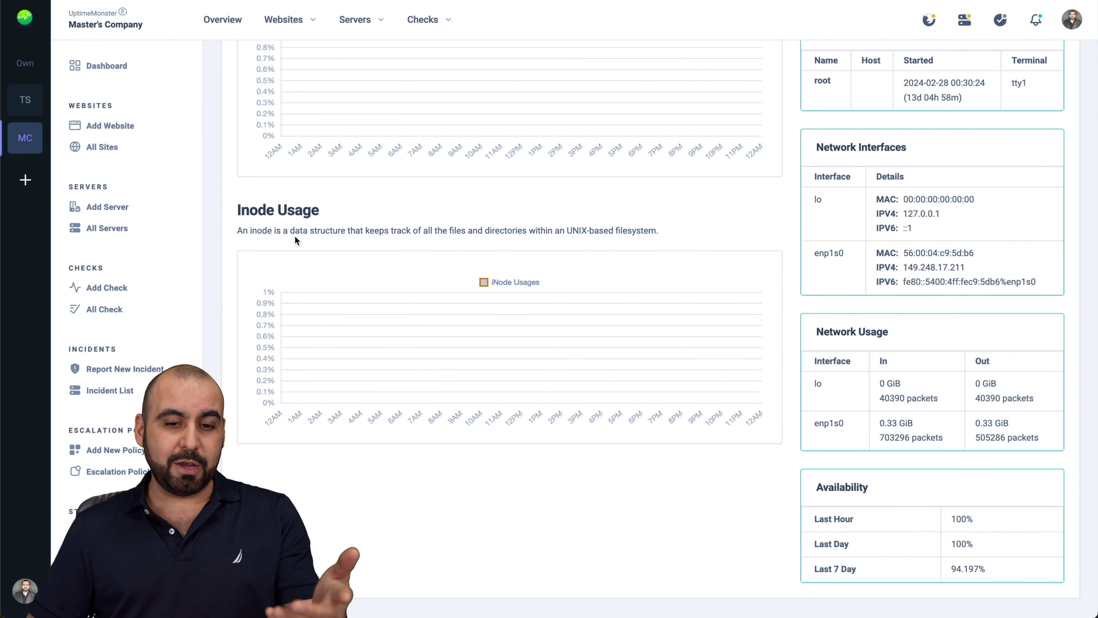
{"action": "scroll", "coordinate": [295, 240], "scroll_direction": "up", "scroll_amount": 20}
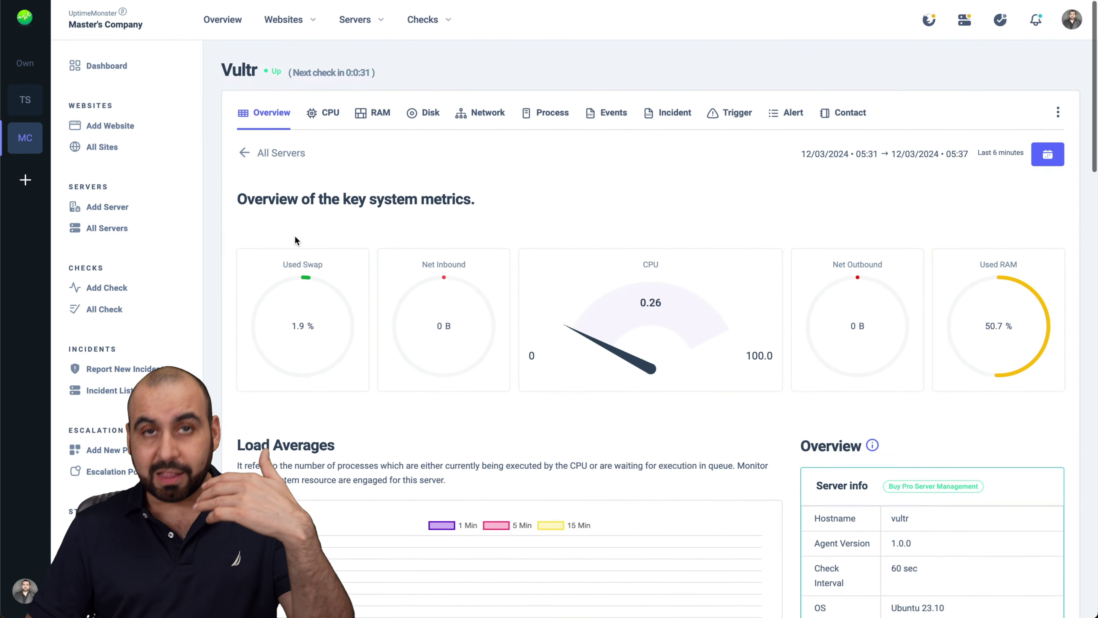
{"action": "scroll", "coordinate": [294, 239], "scroll_direction": "down", "scroll_amount": 1}
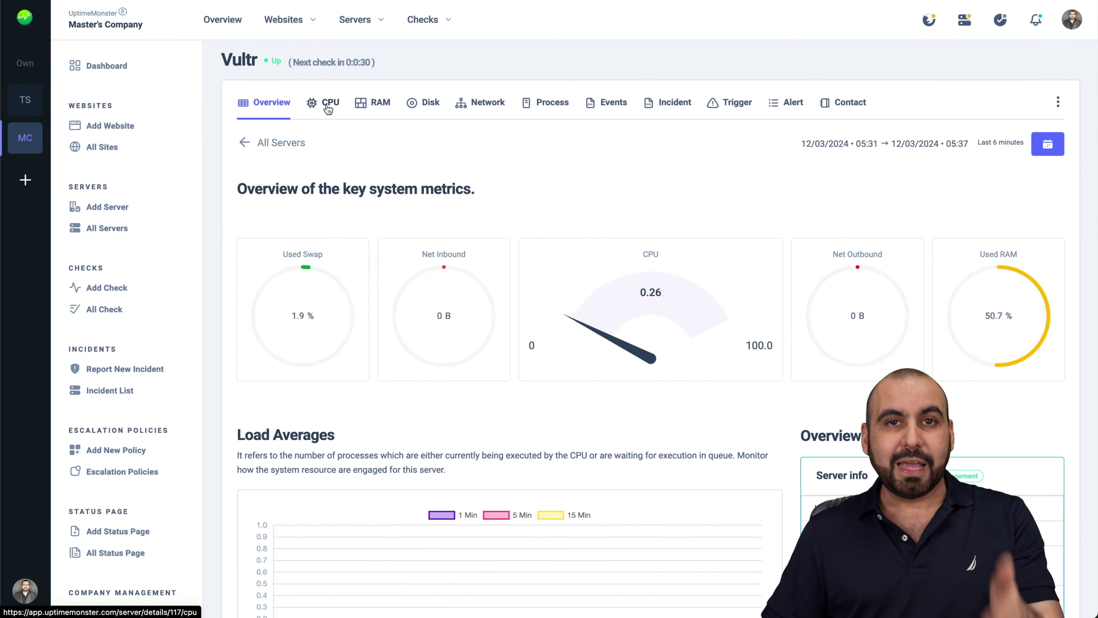
View the Vultr server's CPU details and start a new check
{"action": "left_click", "coordinate": [328, 108]}
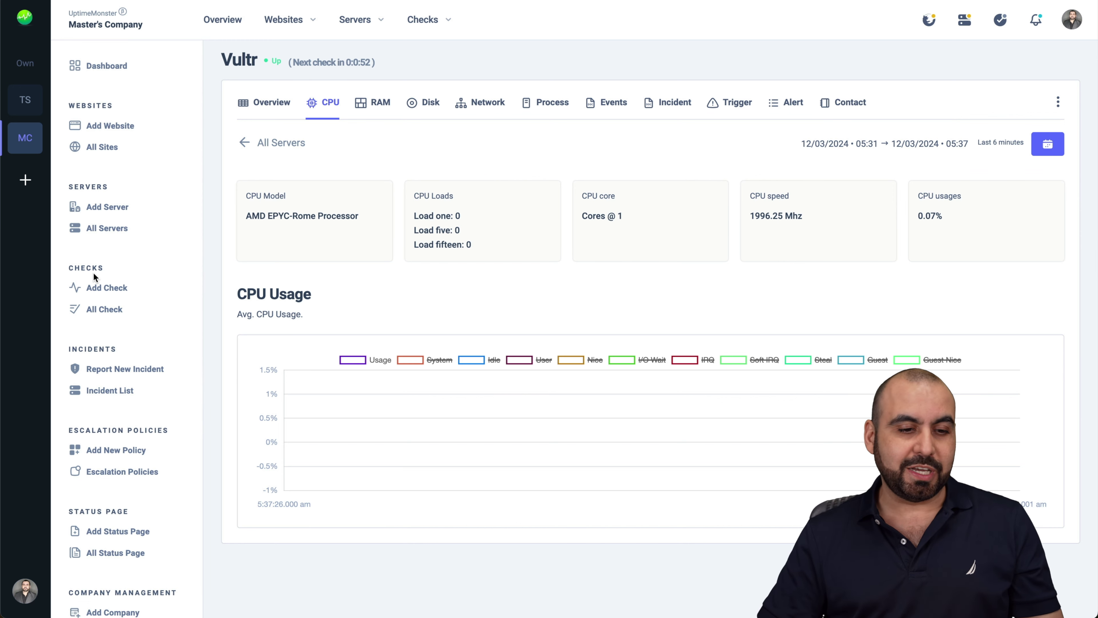
{"action": "left_click", "coordinate": [119, 294]}
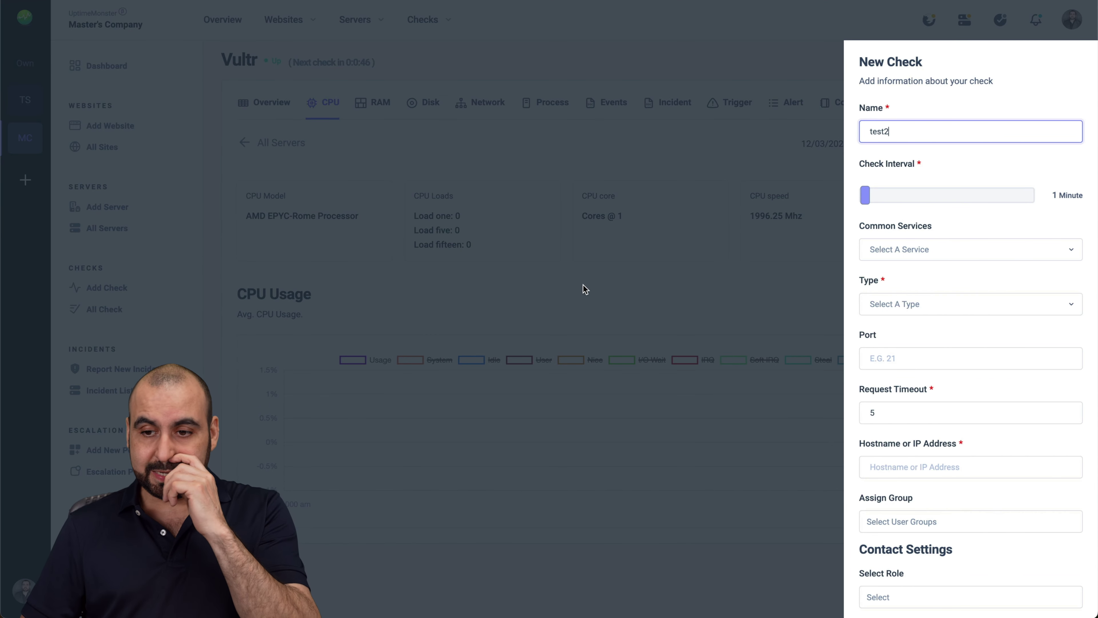
Browse the common services for the test2 check and try FTP
{"action": "left_click", "coordinate": [921, 250]}
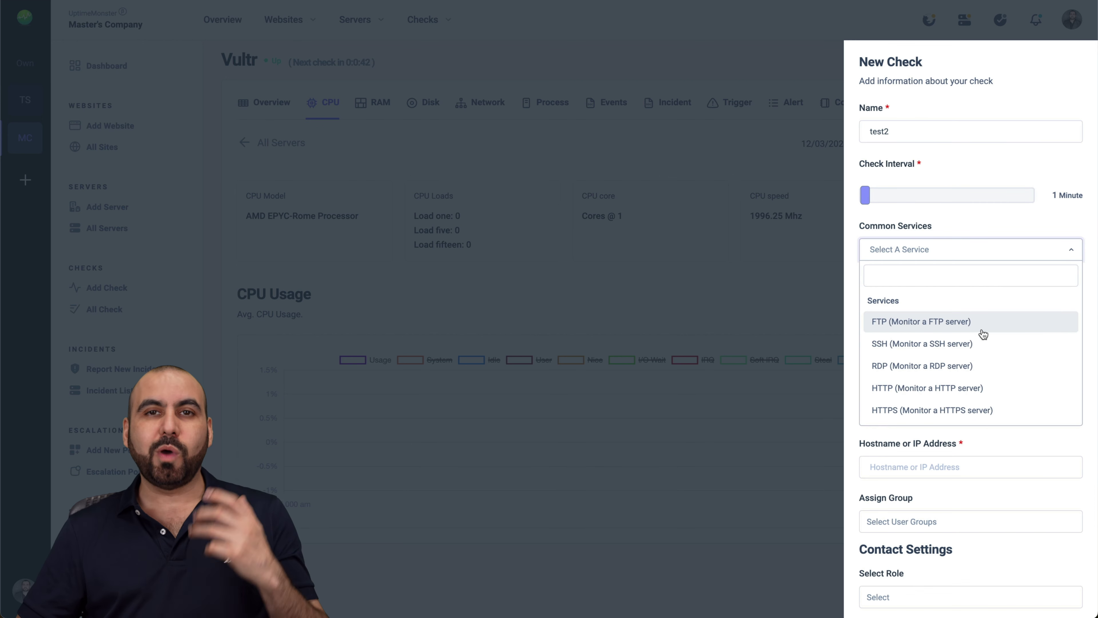
{"action": "scroll", "coordinate": [982, 333], "scroll_direction": "down", "scroll_amount": 4}
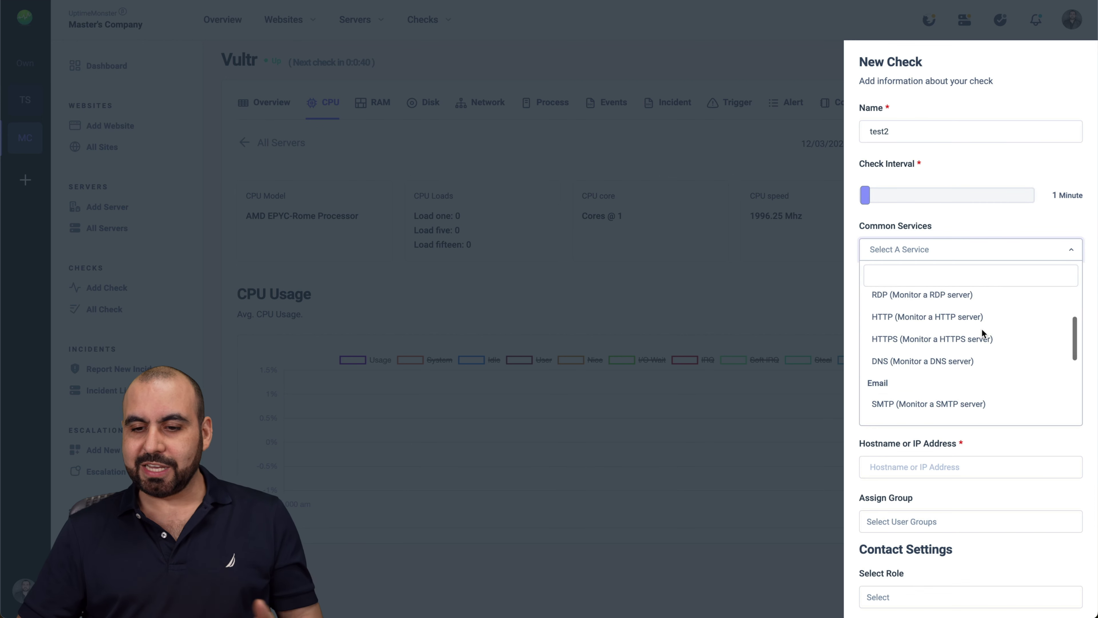
{"action": "scroll", "coordinate": [983, 333], "scroll_direction": "down", "scroll_amount": 2}
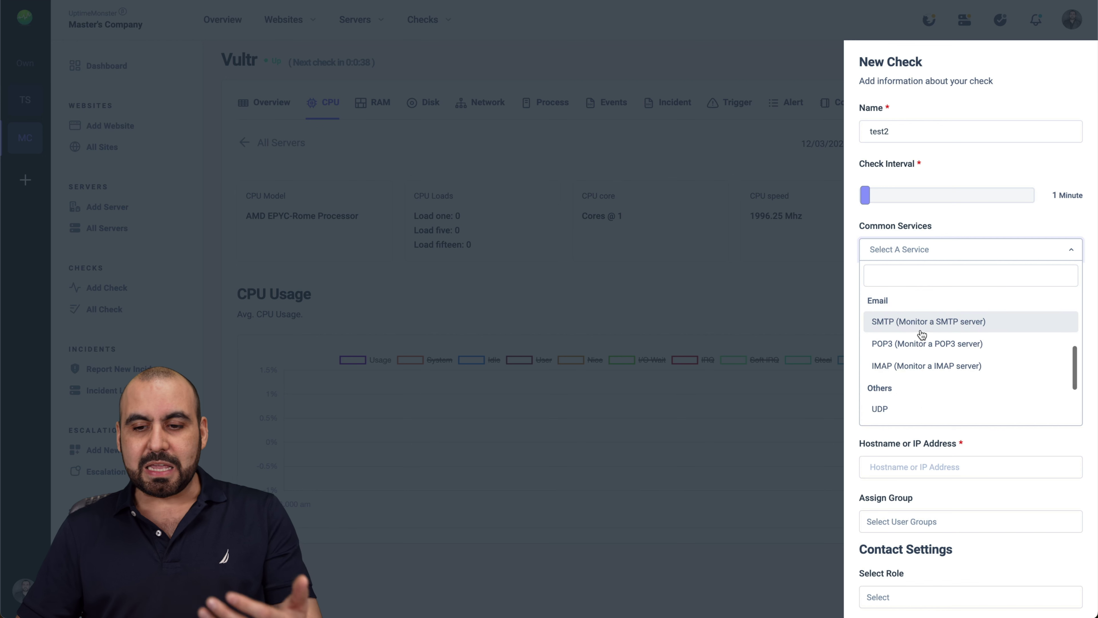
{"action": "scroll", "coordinate": [950, 354], "scroll_direction": "down", "scroll_amount": 3}
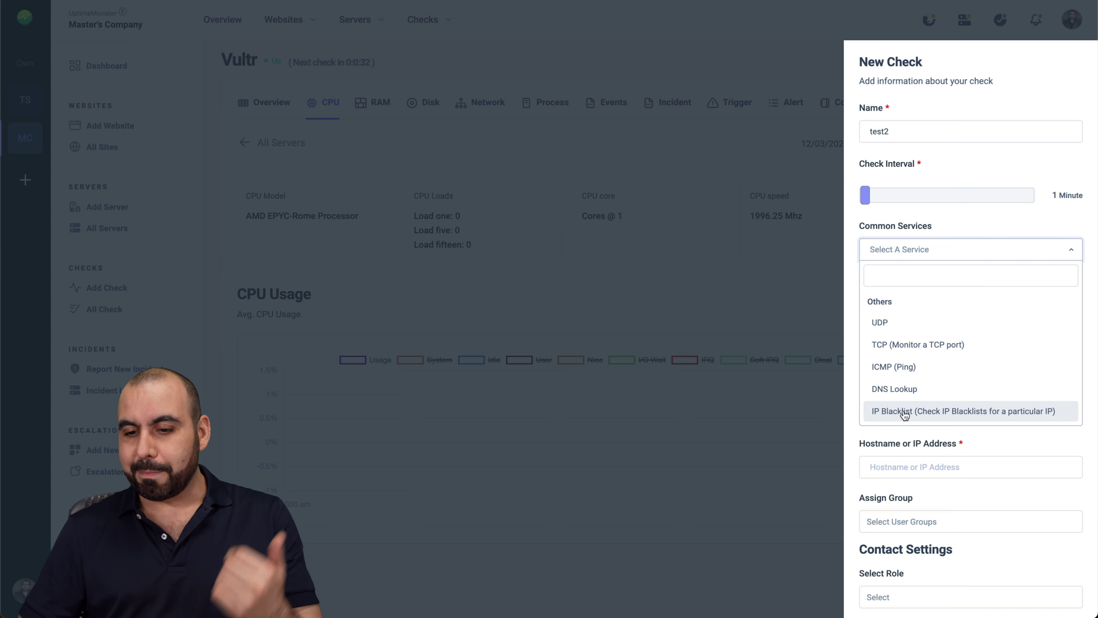
{"action": "scroll", "coordinate": [931, 416], "scroll_direction": "up", "scroll_amount": 10}
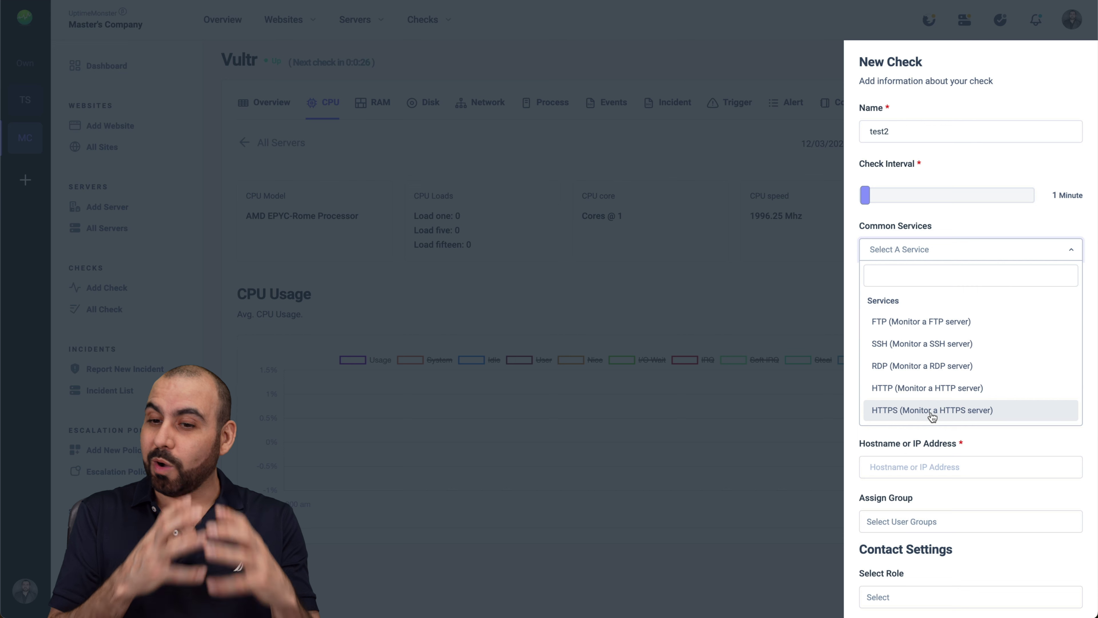
{"action": "left_click", "coordinate": [973, 330]}
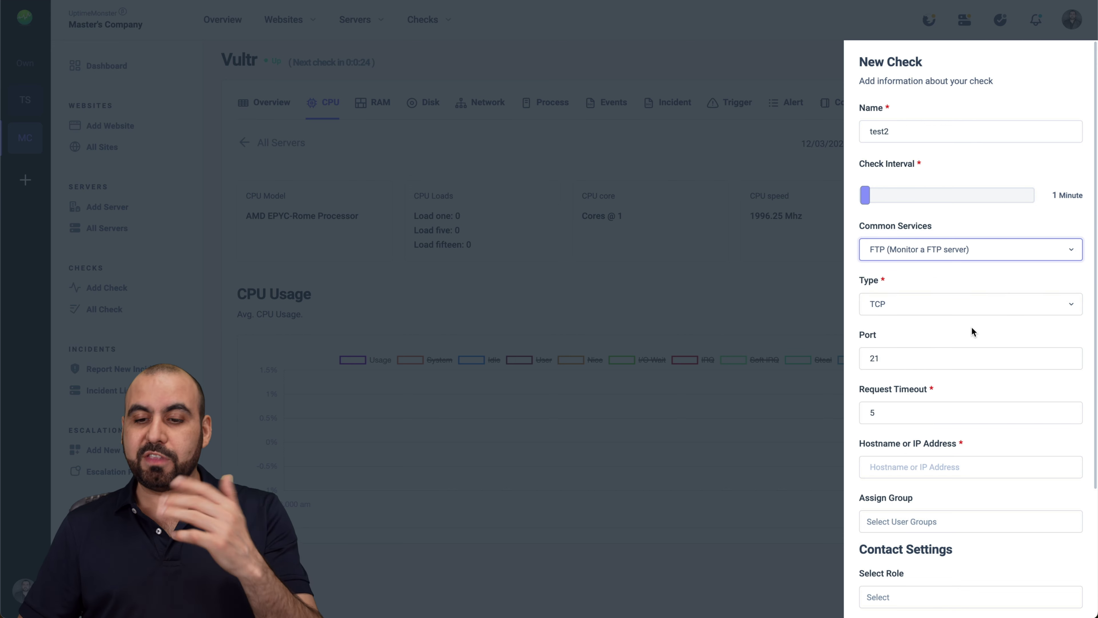
{"action": "scroll", "coordinate": [951, 316], "scroll_direction": "down", "scroll_amount": 2}
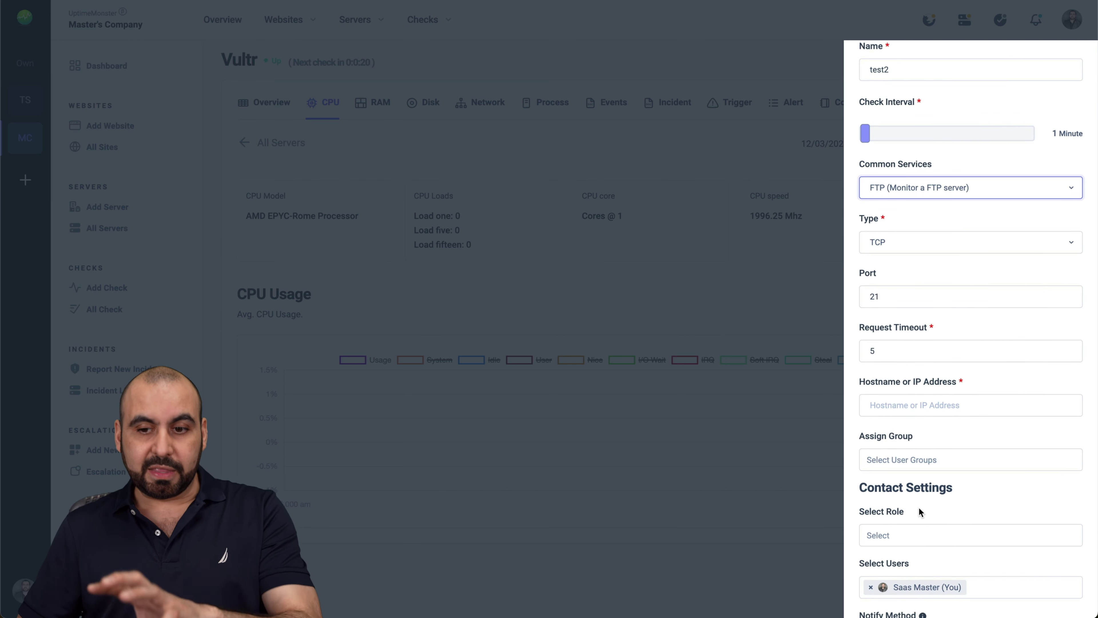
Switch the test2 check through SSH to SMTP on port 25 and save it
{"action": "left_click", "coordinate": [936, 193]}
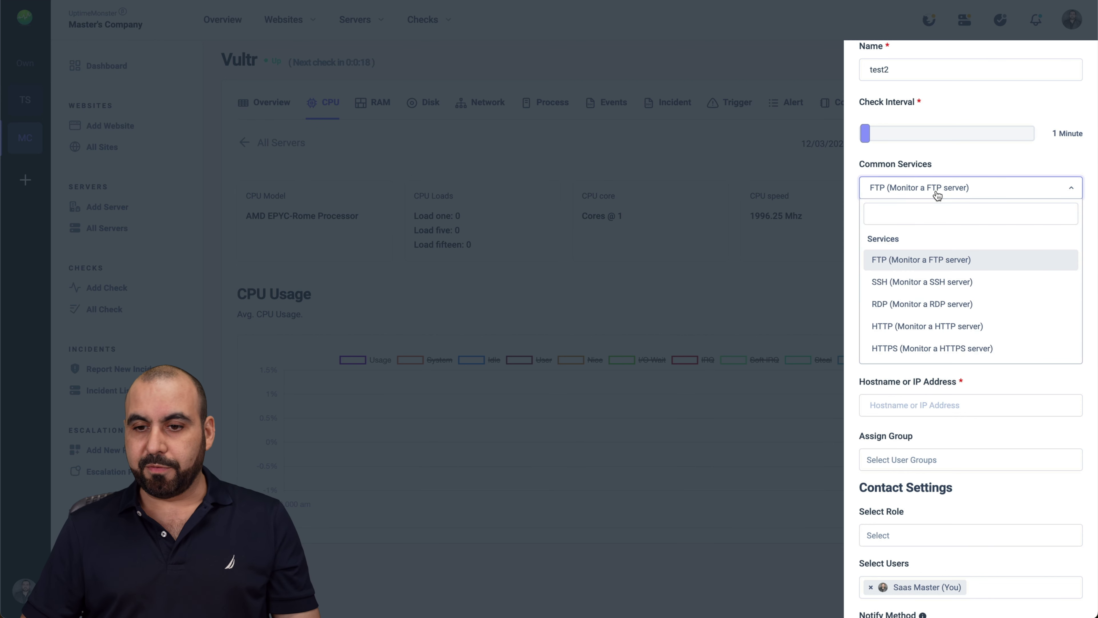
{"action": "scroll", "coordinate": [931, 303], "scroll_direction": "down", "scroll_amount": 1}
{"action": "left_click", "coordinate": [931, 264]}
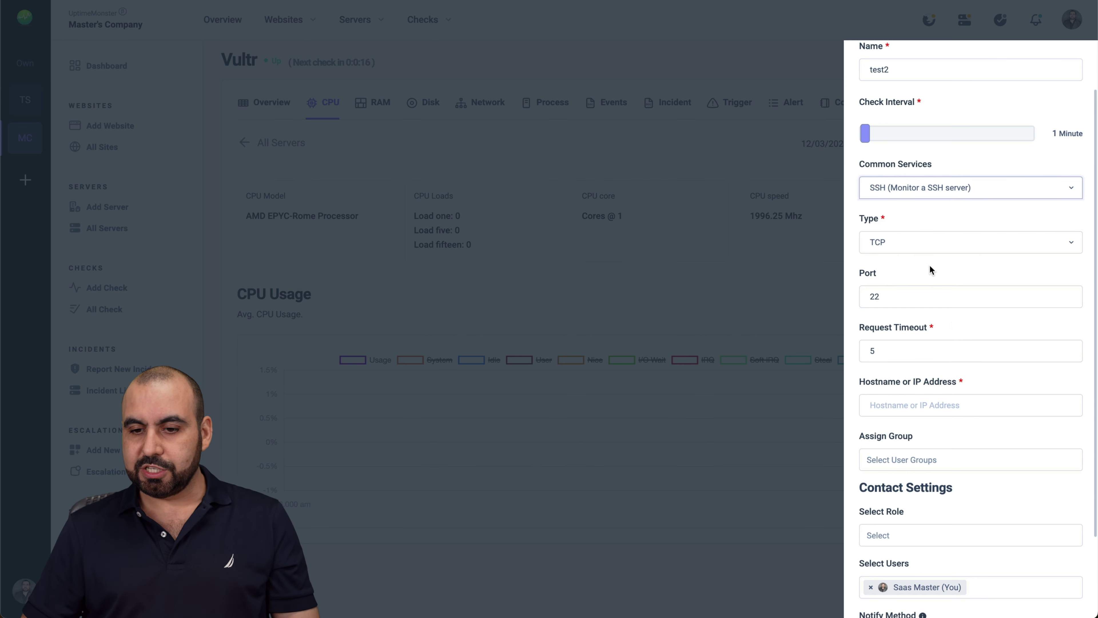
{"action": "left_click", "coordinate": [963, 191]}
{"action": "scroll", "coordinate": [932, 311], "scroll_direction": "down", "scroll_amount": 3}
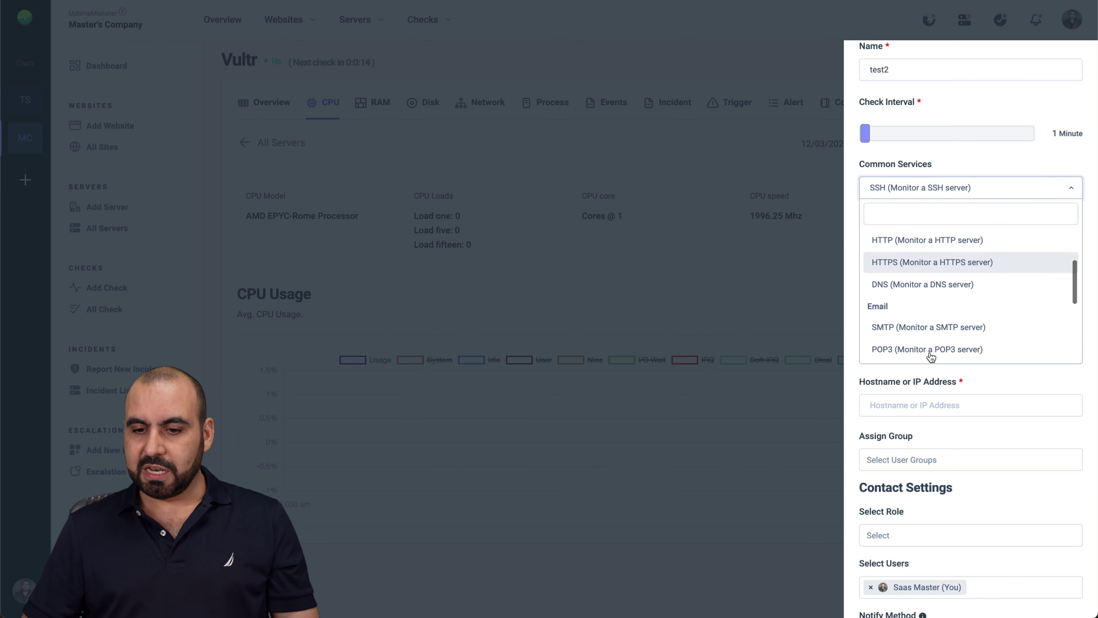
{"action": "left_click", "coordinate": [931, 322]}
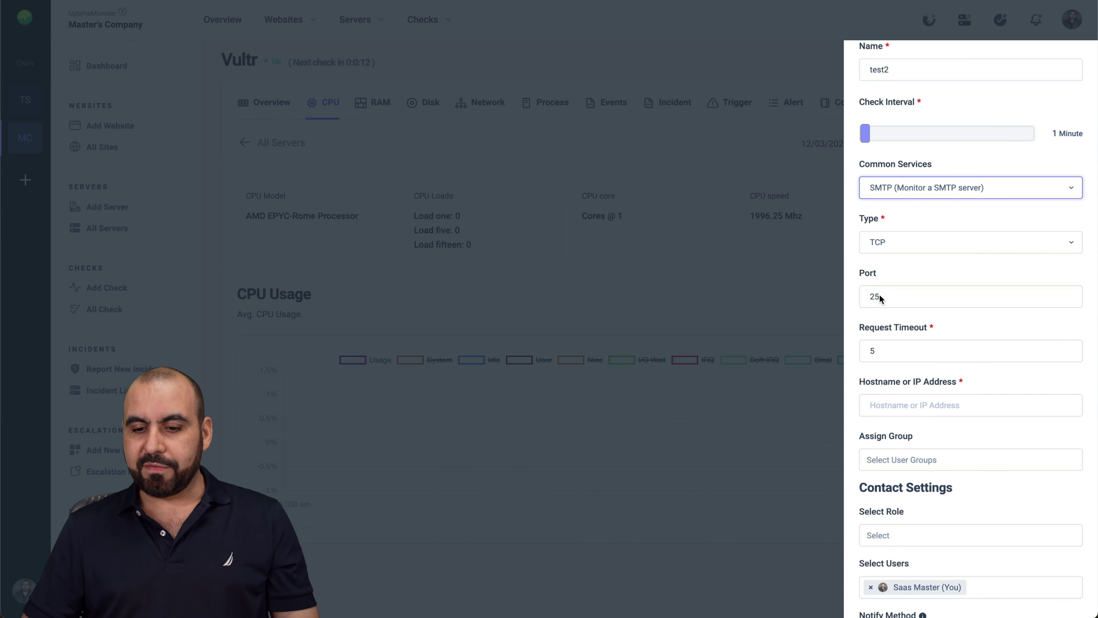
{"action": "scroll", "coordinate": [921, 440], "scroll_direction": "down", "scroll_amount": 2}
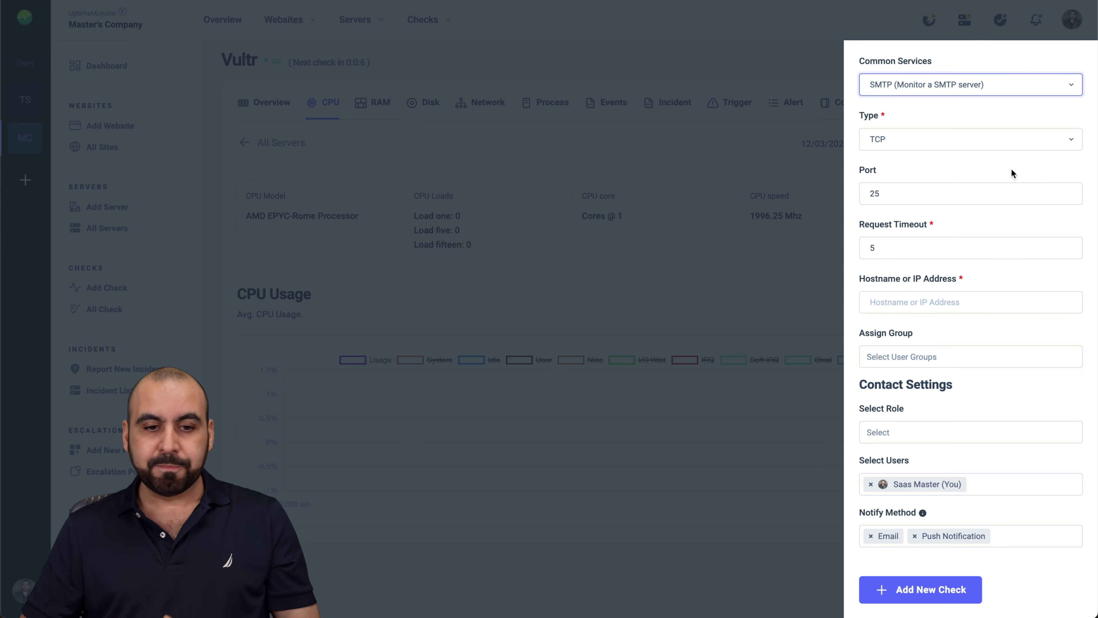
{"action": "left_click", "coordinate": [721, 266]}
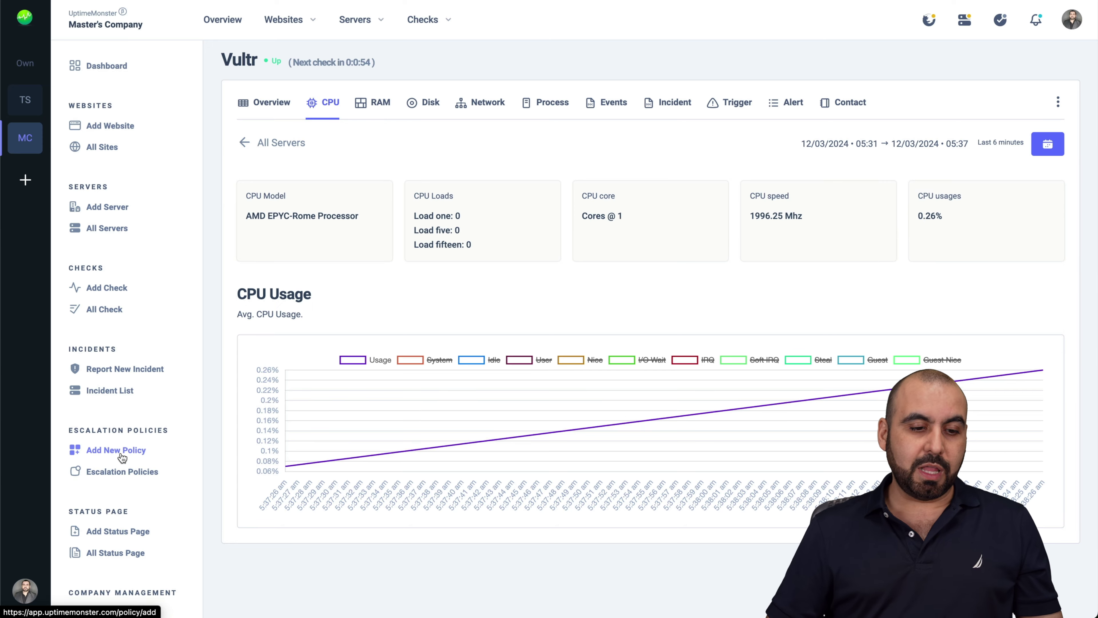
Create escalation policy test2 that alerts you at Highest Urgency after 5 minutes
{"action": "left_click", "coordinate": [121, 453]}
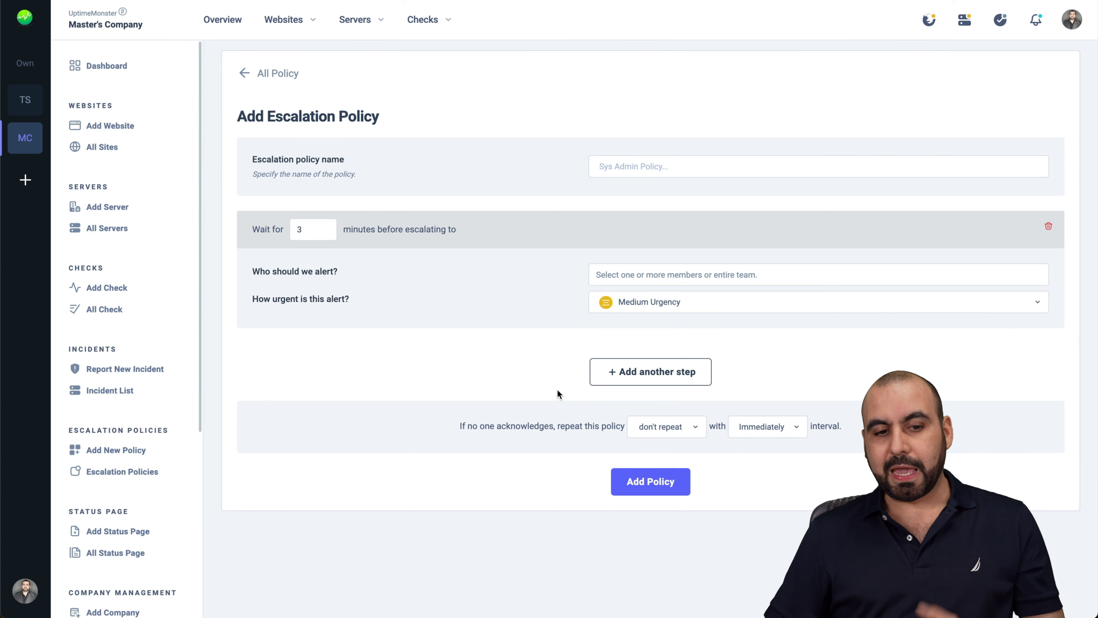
{"action": "left_click", "coordinate": [651, 173]}
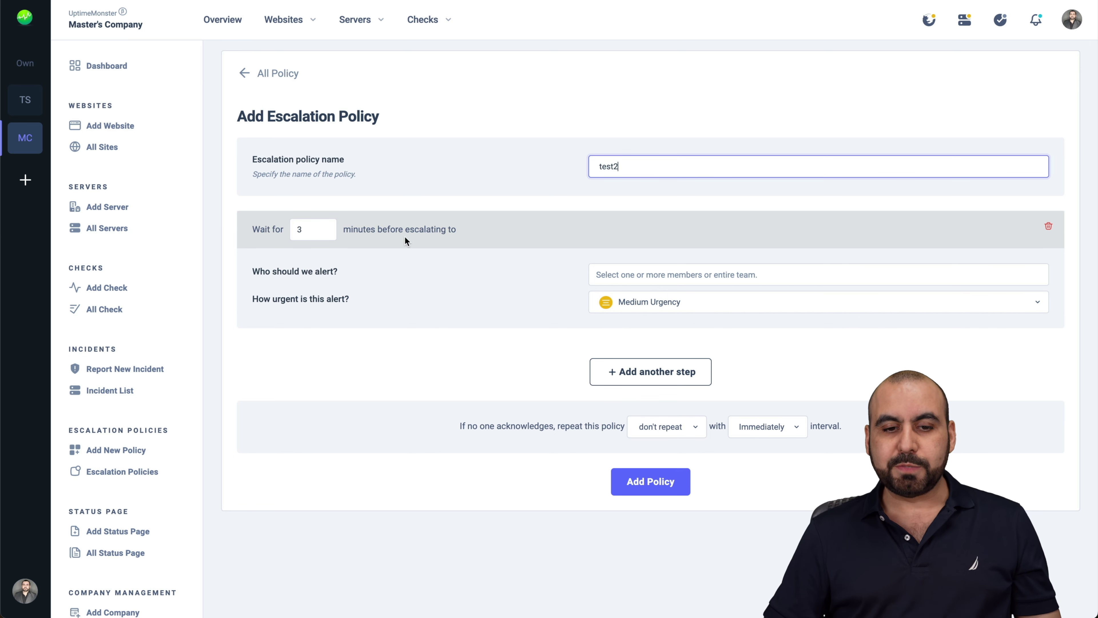
{"action": "left_click", "coordinate": [319, 231]}
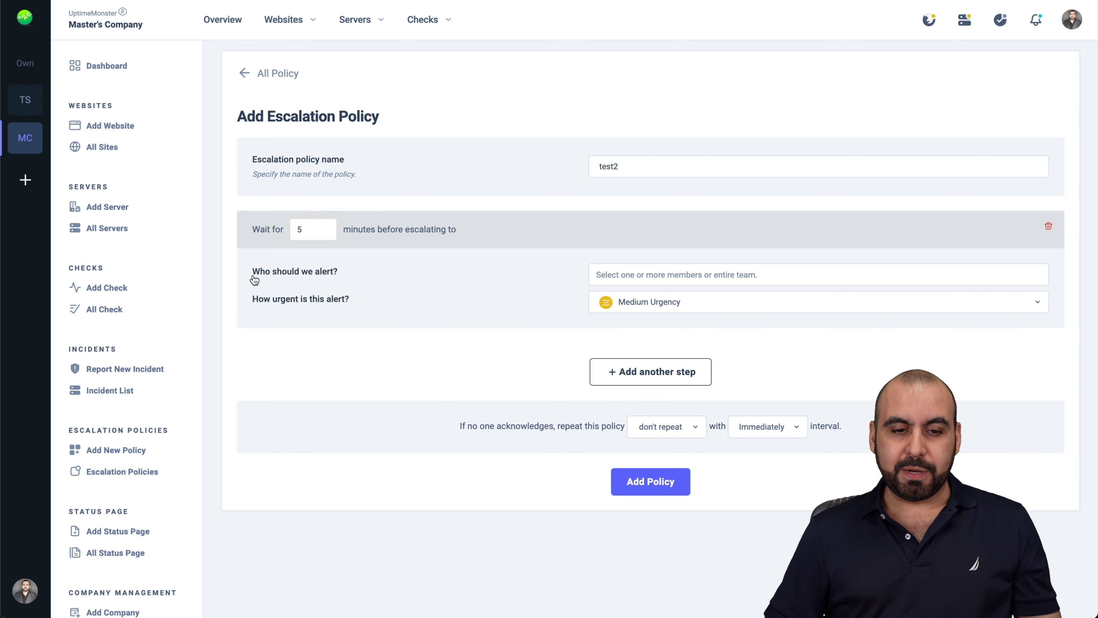
{"action": "left_click", "coordinate": [655, 270]}
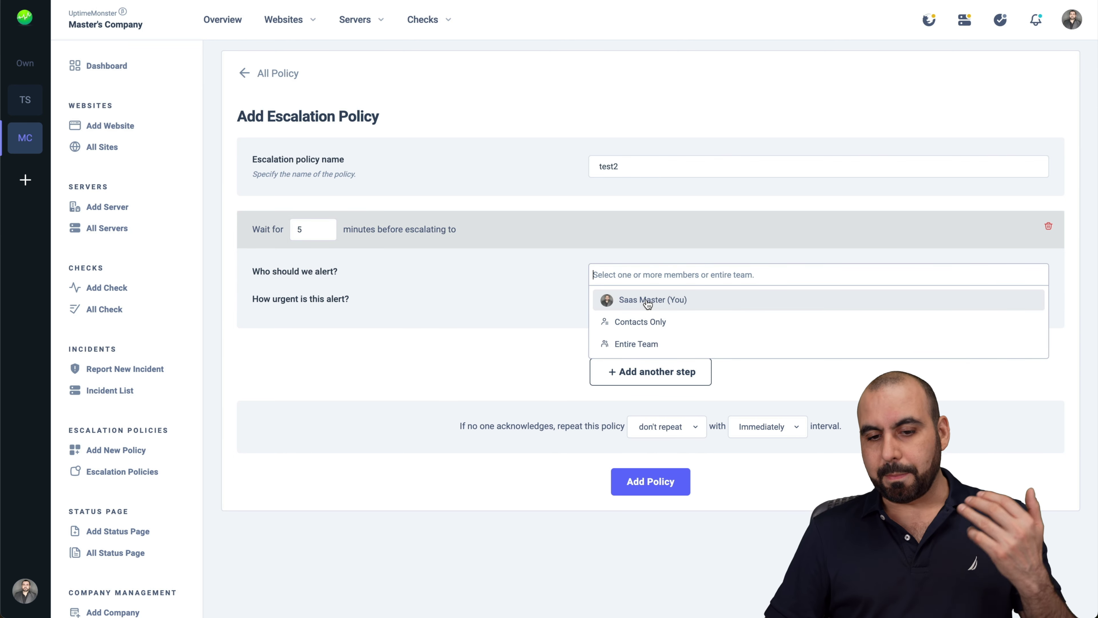
{"action": "left_click", "coordinate": [647, 300]}
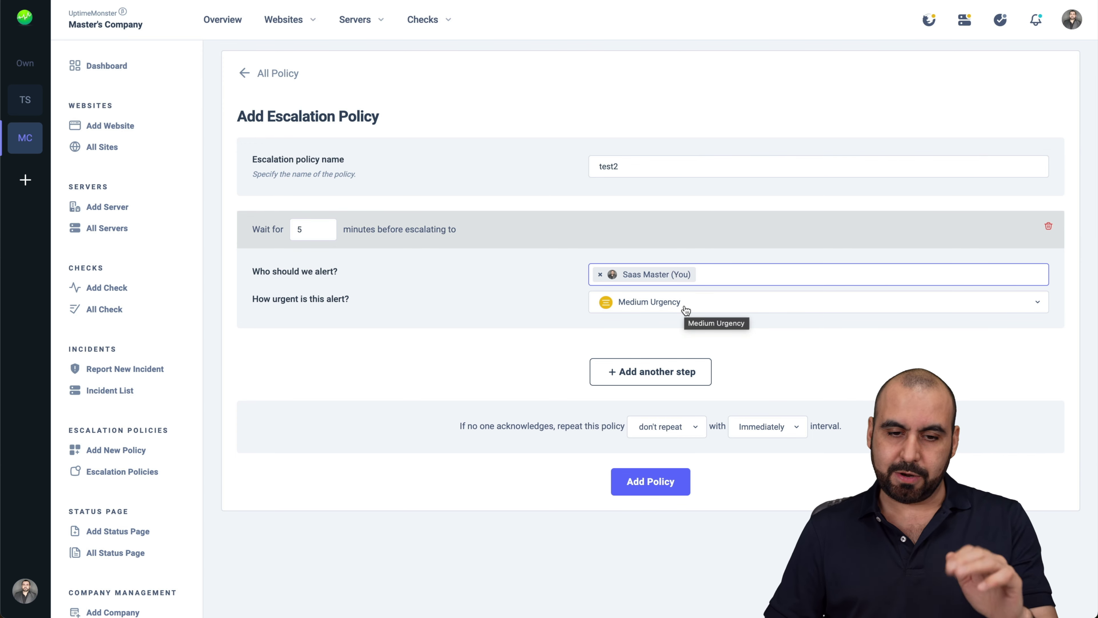
{"action": "left_click", "coordinate": [670, 313]}
{"action": "left_click", "coordinate": [670, 325]}
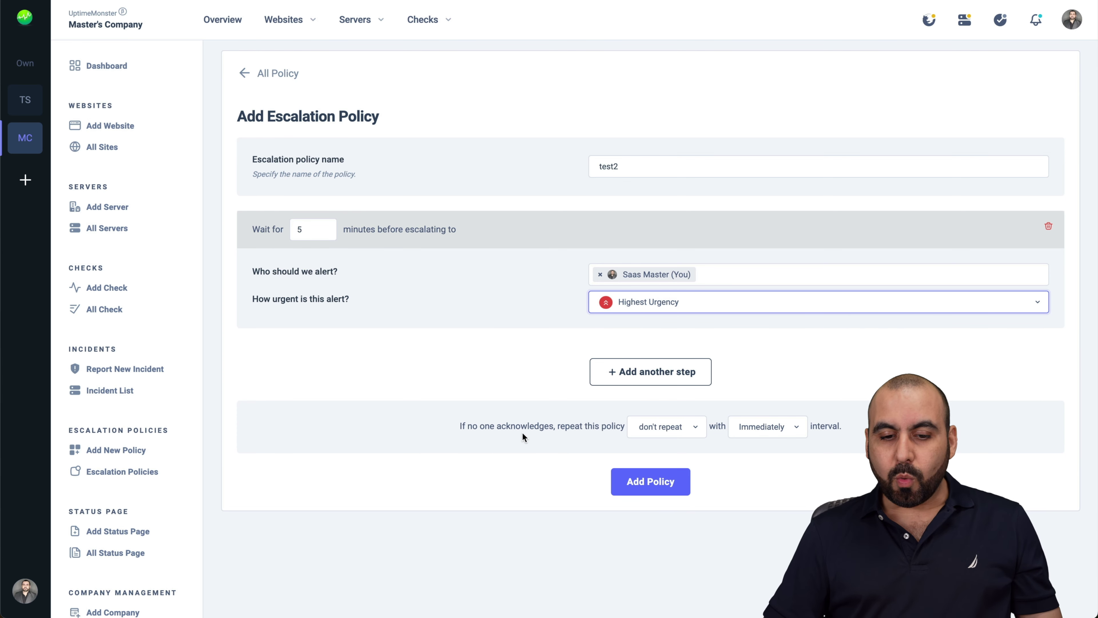
Make the policy repeat 10 times every 15 minutes, save it, and view the policy list
{"action": "left_click", "coordinate": [676, 435]}
{"action": "scroll", "coordinate": [672, 528], "scroll_direction": "down", "scroll_amount": 3}
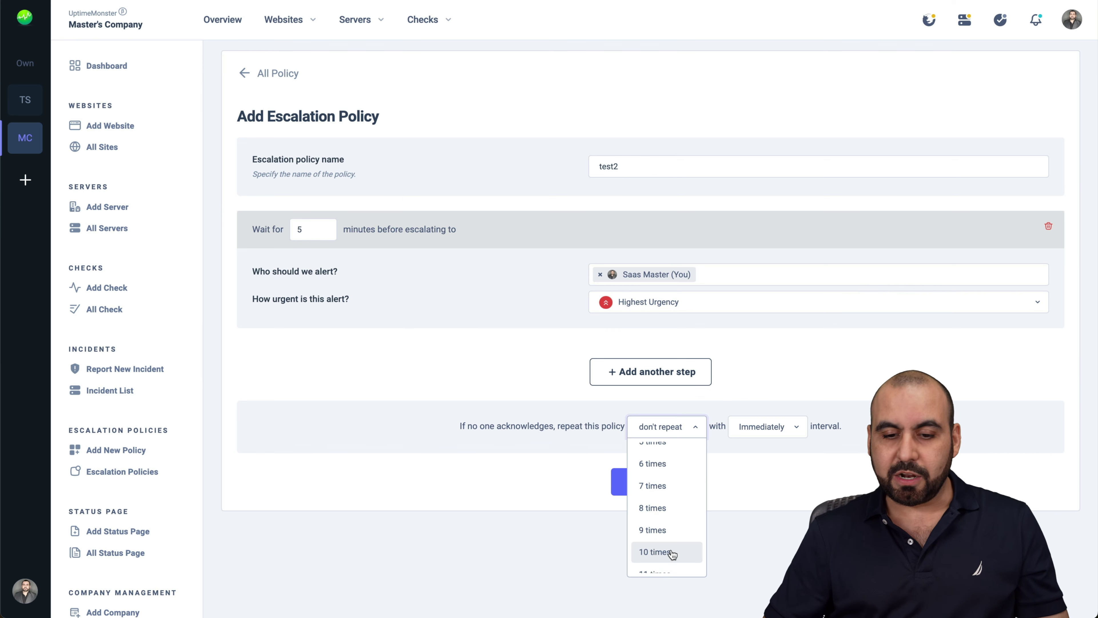
{"action": "left_click", "coordinate": [671, 550]}
{"action": "left_click", "coordinate": [776, 432]}
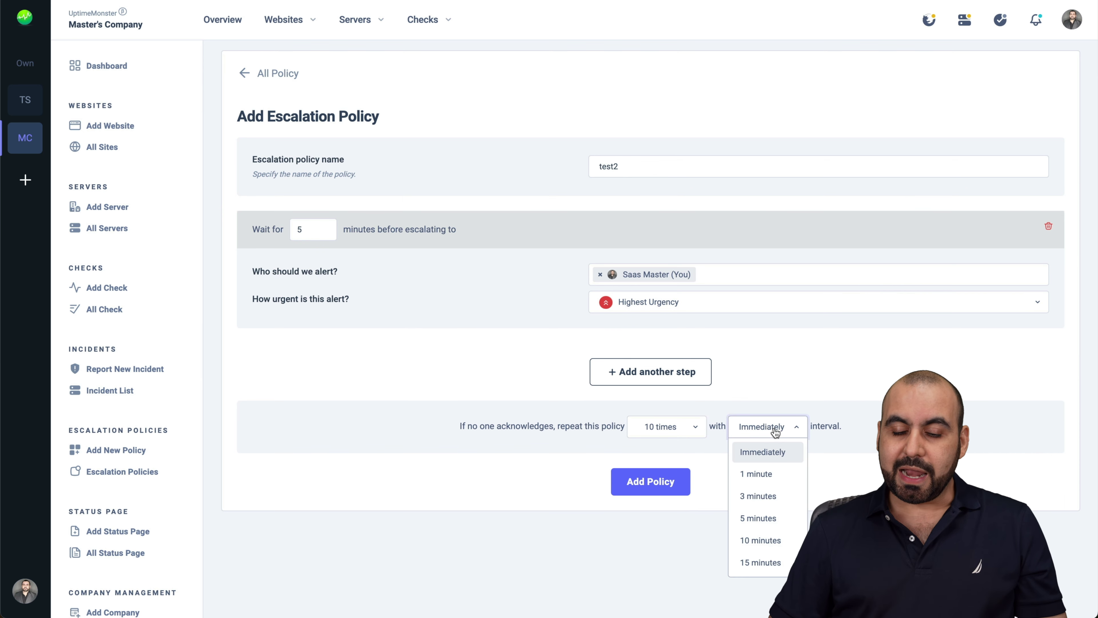
{"action": "scroll", "coordinate": [770, 497], "scroll_direction": "down", "scroll_amount": 3}
{"action": "left_click", "coordinate": [772, 519]}
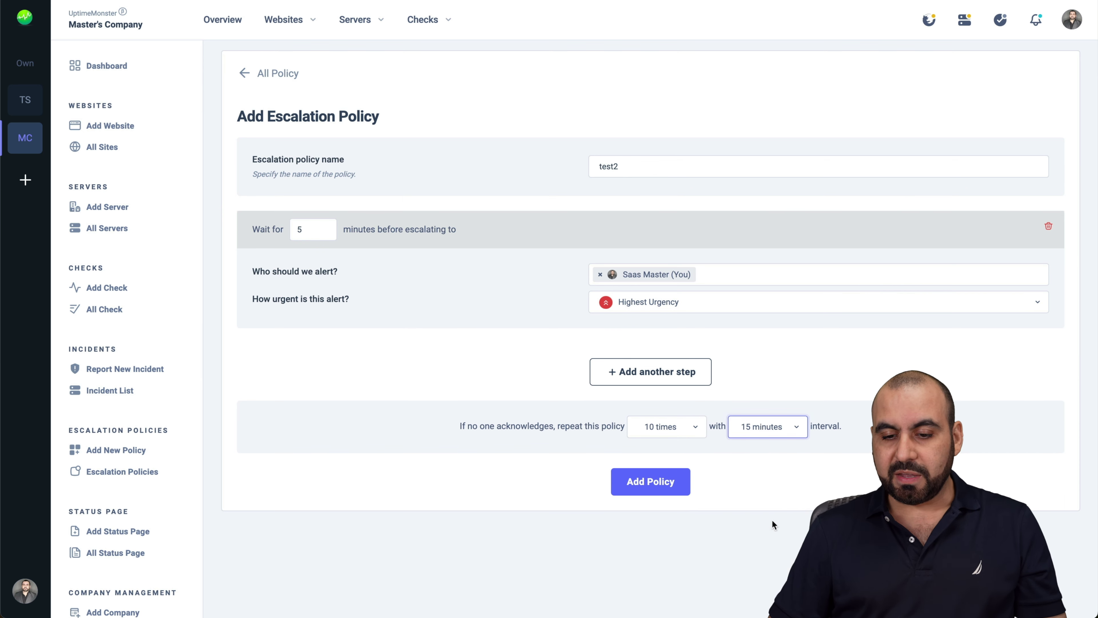
{"action": "left_click", "coordinate": [785, 456]}
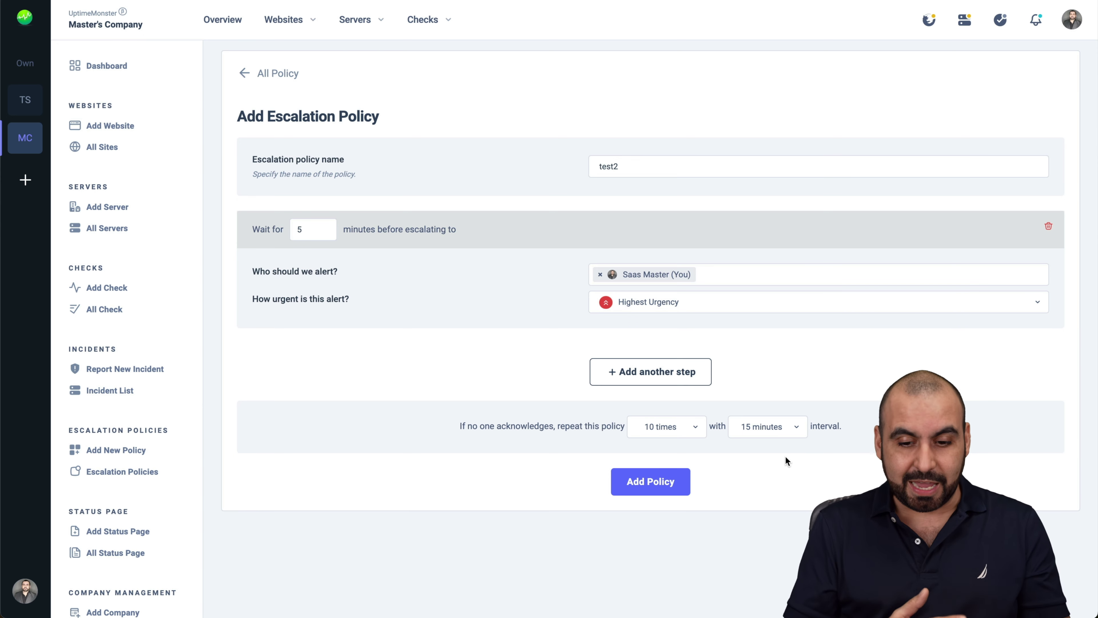
{"action": "left_click", "coordinate": [685, 477]}
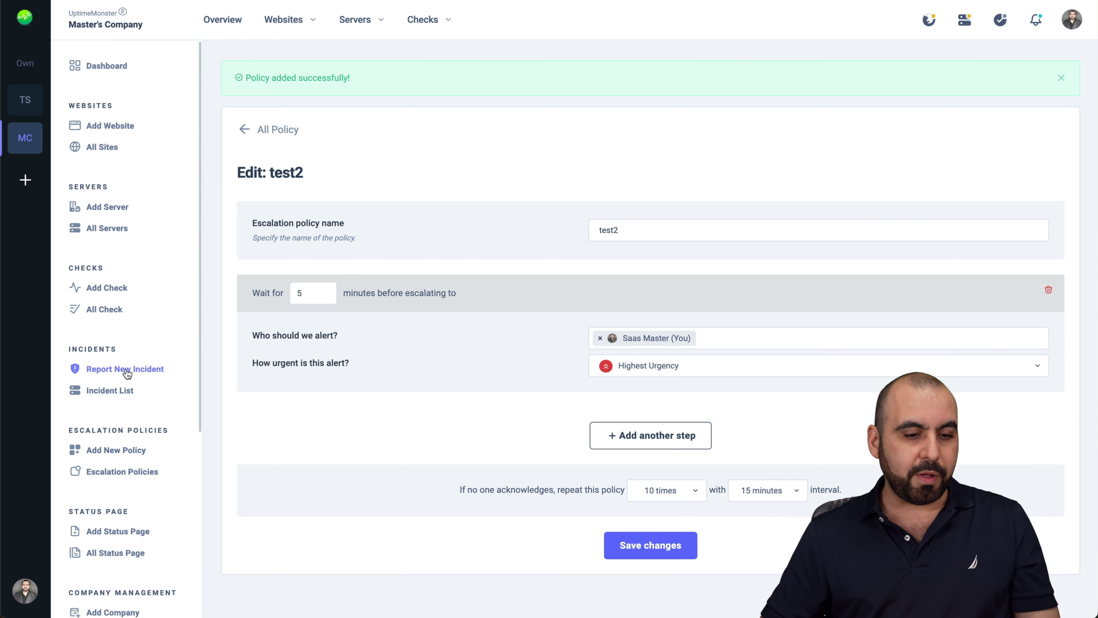
{"action": "left_click", "coordinate": [107, 471]}
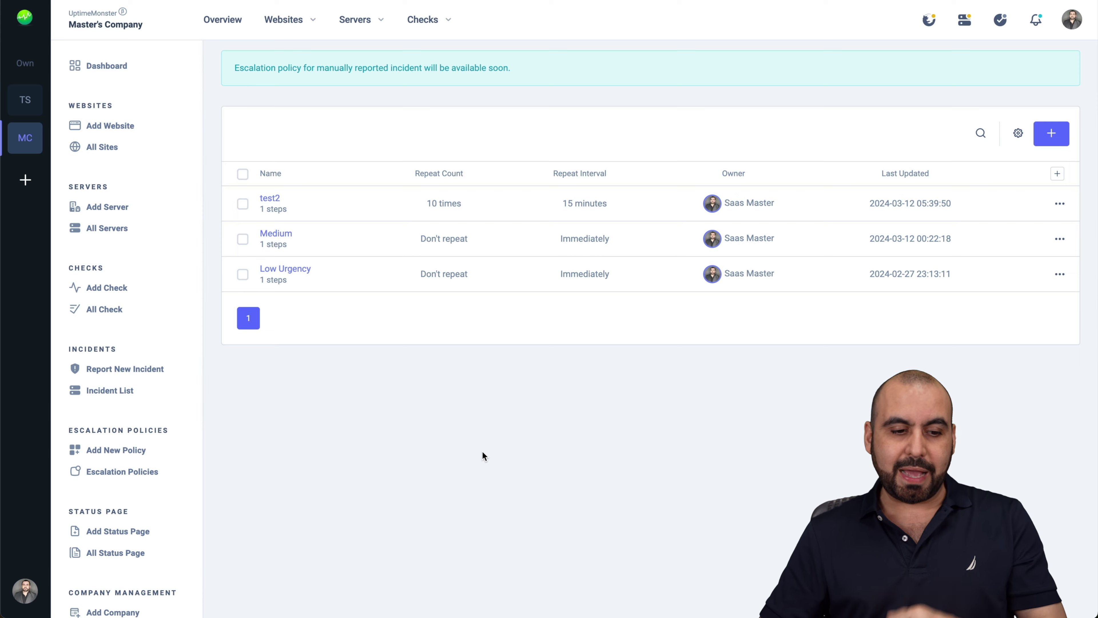
{"action": "scroll", "coordinate": [114, 457], "scroll_direction": "down", "scroll_amount": 3}
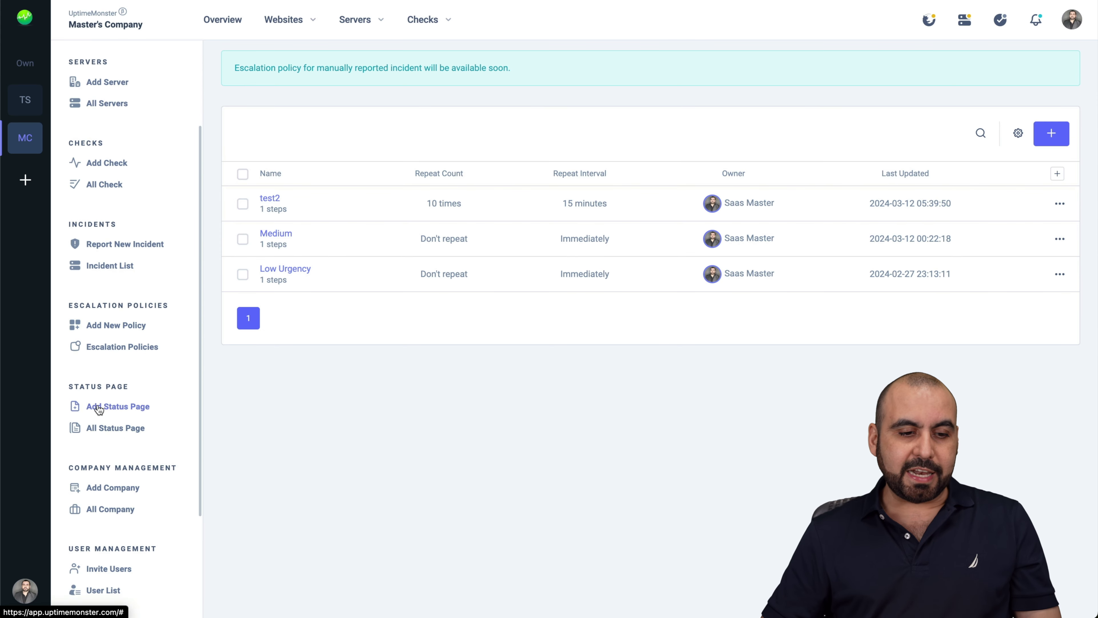
Start a new status page titled 'test' and include the Vultr server
{"action": "left_click", "coordinate": [125, 406]}
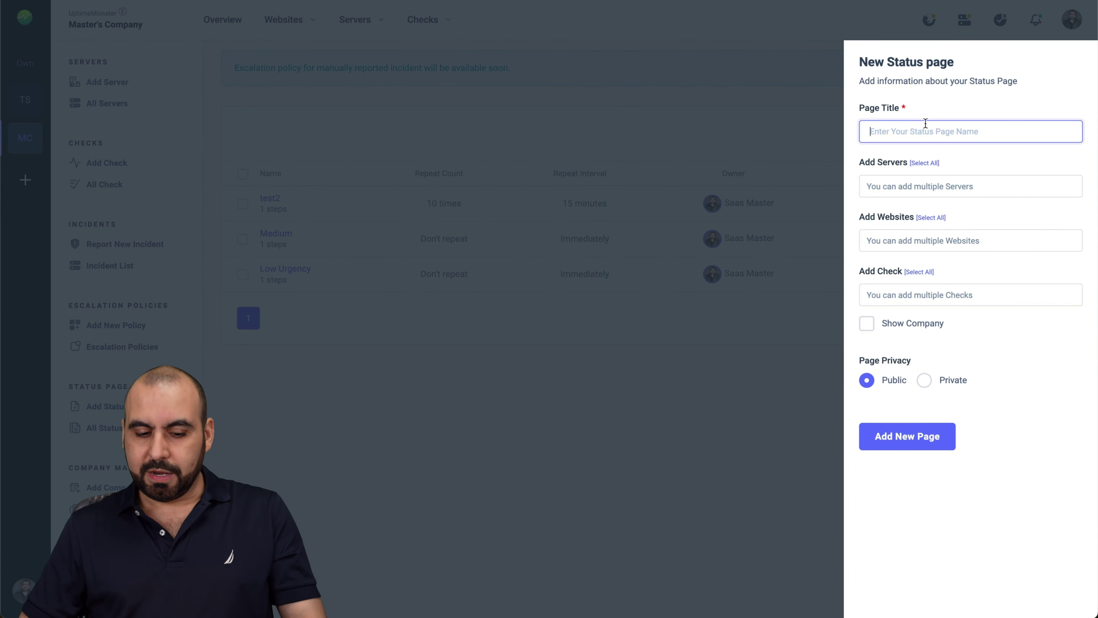
{"action": "type", "text": "test"}
{"action": "left_click", "coordinate": [946, 185]}
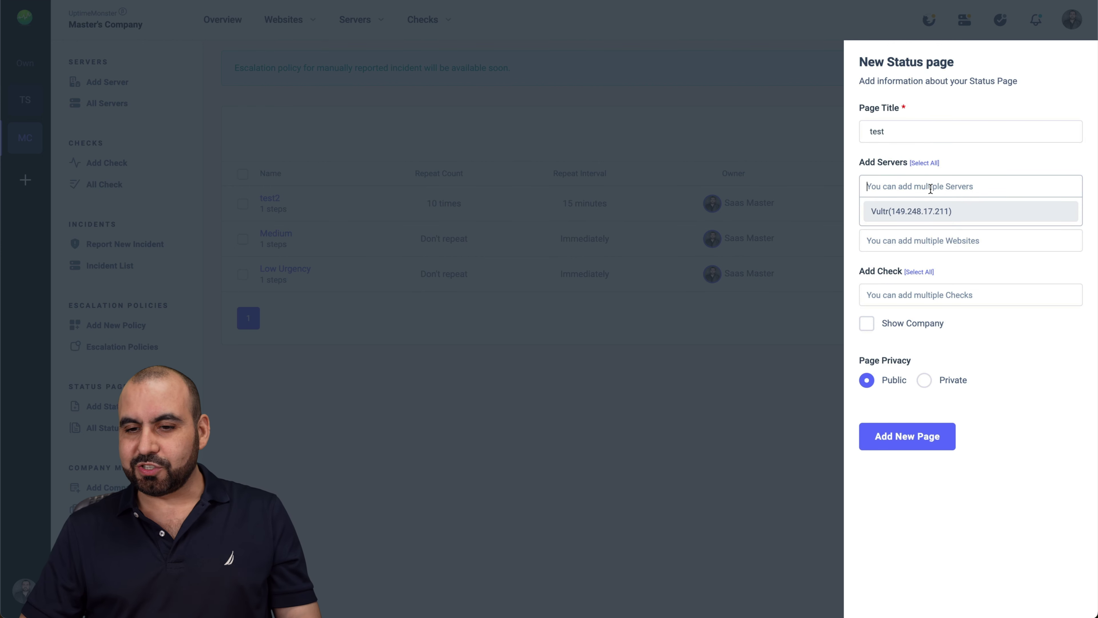
{"action": "left_click", "coordinate": [924, 210]}
Add cafessio.com, saasmaster.net and IP CHECK, keep the page Public, and create it
{"action": "left_click", "coordinate": [901, 240]}
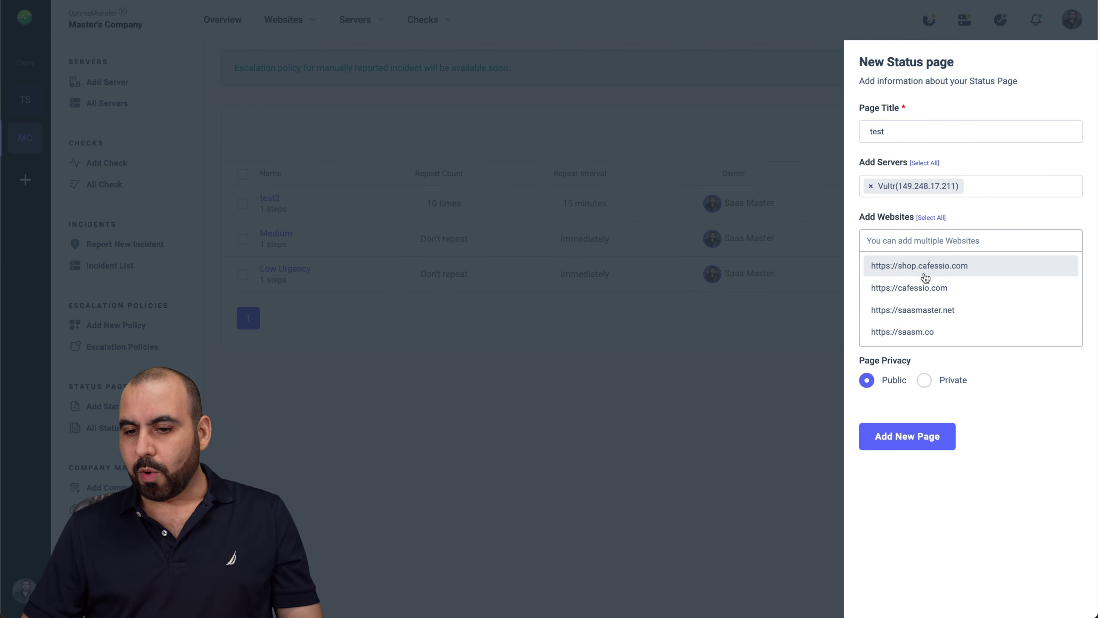
{"action": "left_click", "coordinate": [935, 287]}
{"action": "left_click", "coordinate": [966, 240]}
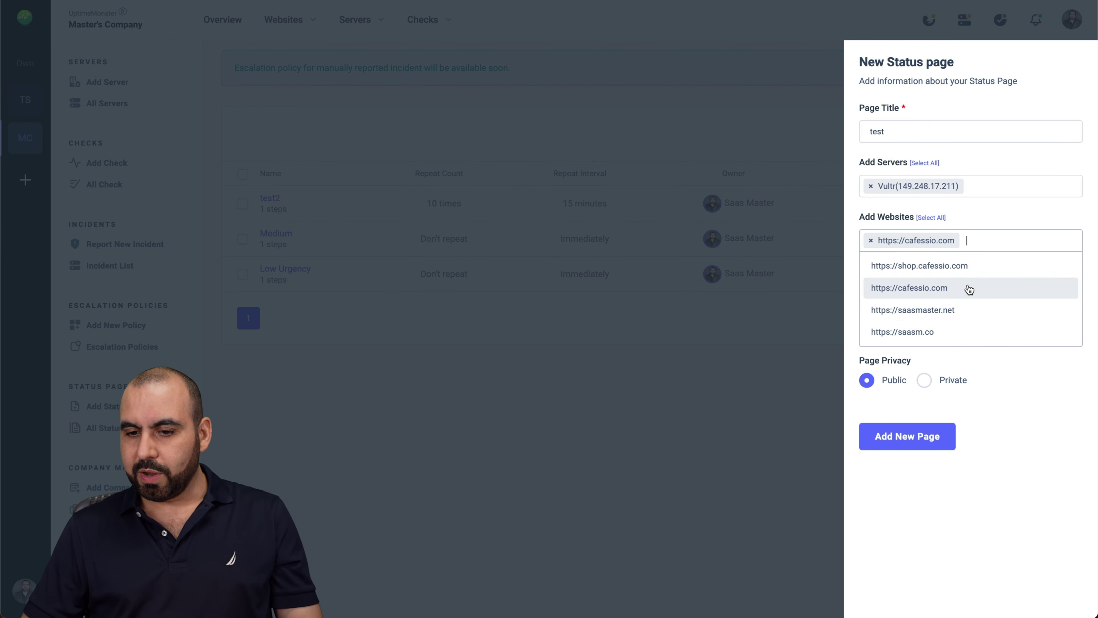
{"action": "left_click", "coordinate": [941, 316]}
{"action": "left_click", "coordinate": [943, 295]}
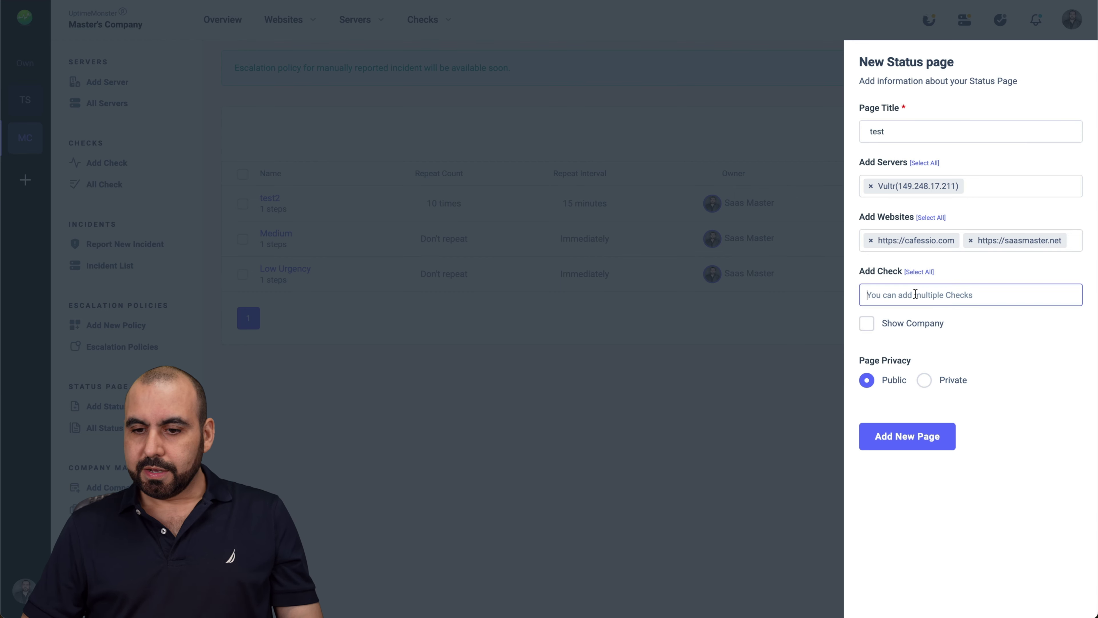
{"action": "left_click", "coordinate": [900, 319]}
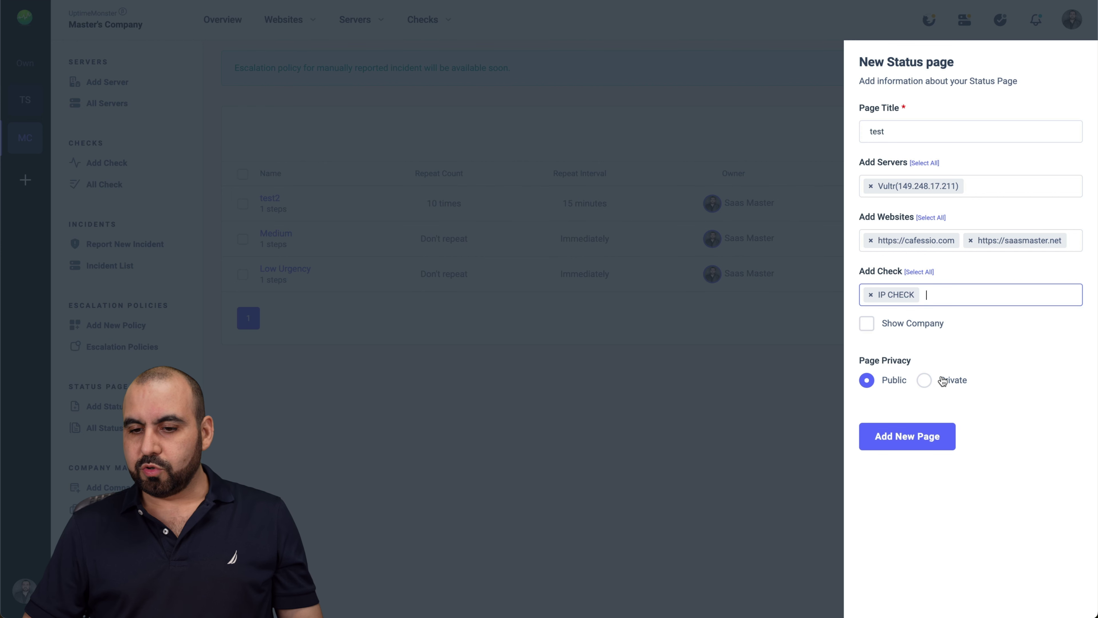
{"action": "left_click", "coordinate": [923, 380]}
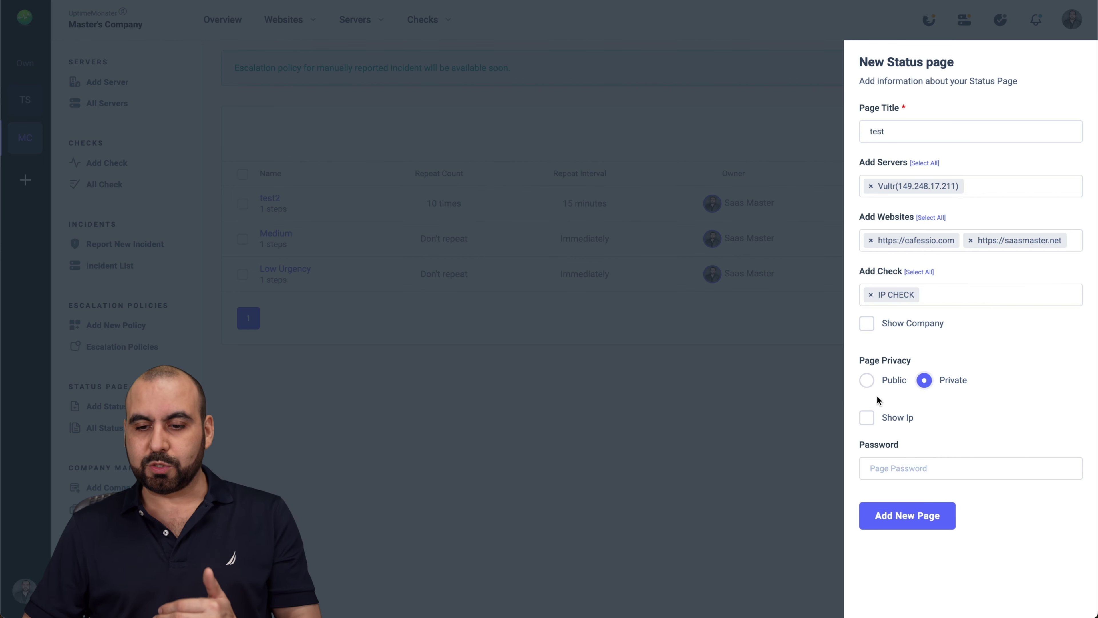
{"action": "left_click", "coordinate": [866, 380]}
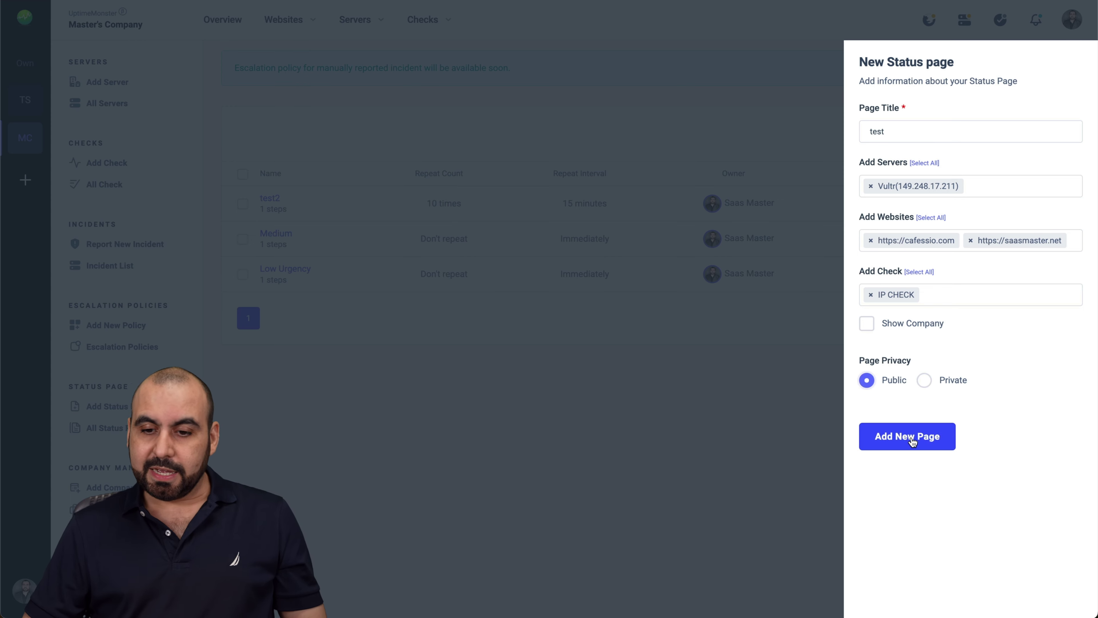
{"action": "left_click", "coordinate": [908, 435]}
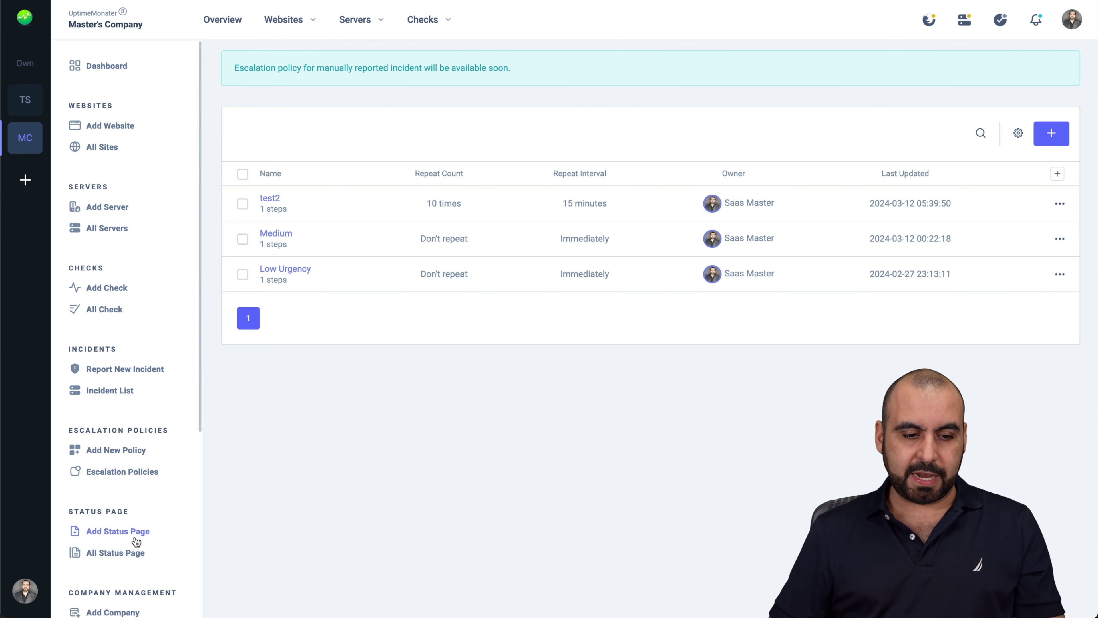
From the status page list, preview the public view of the 'test' page, scrolling through it
{"action": "left_click", "coordinate": [132, 552]}
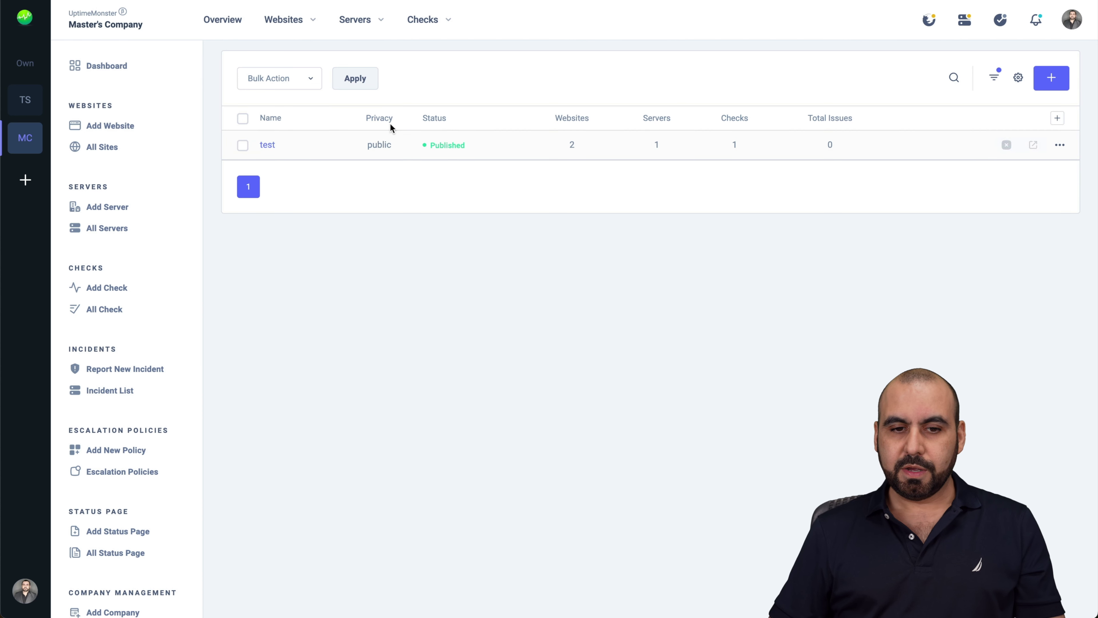
{"action": "left_click", "coordinate": [1033, 145]}
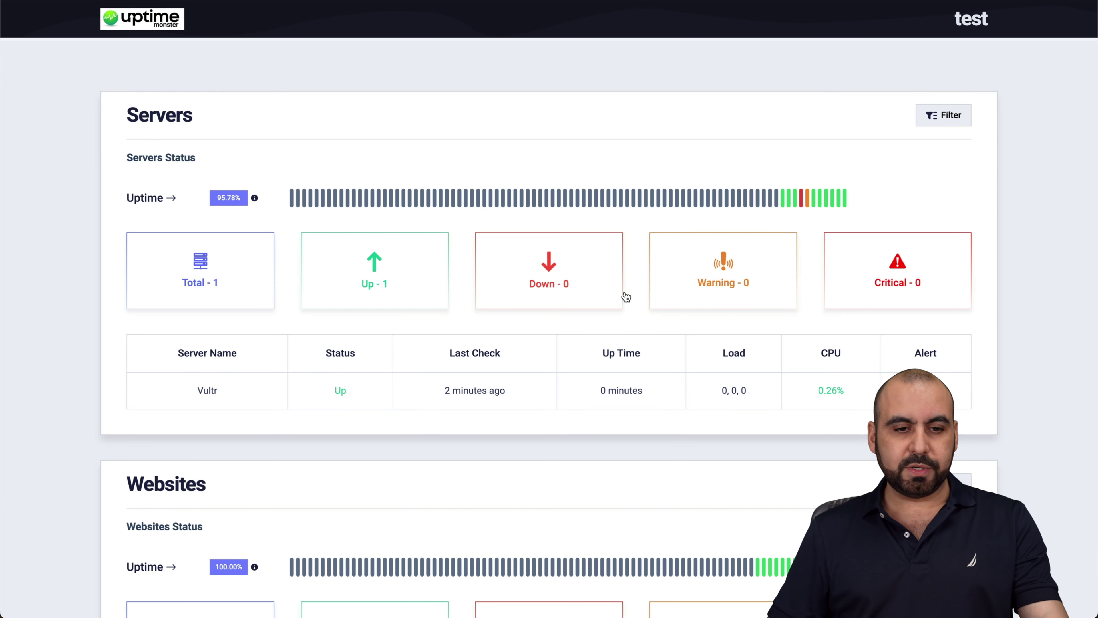
{"action": "scroll", "coordinate": [491, 400], "scroll_direction": "down", "scroll_amount": 5}
{"action": "scroll", "coordinate": [490, 397], "scroll_direction": "down", "scroll_amount": 10}
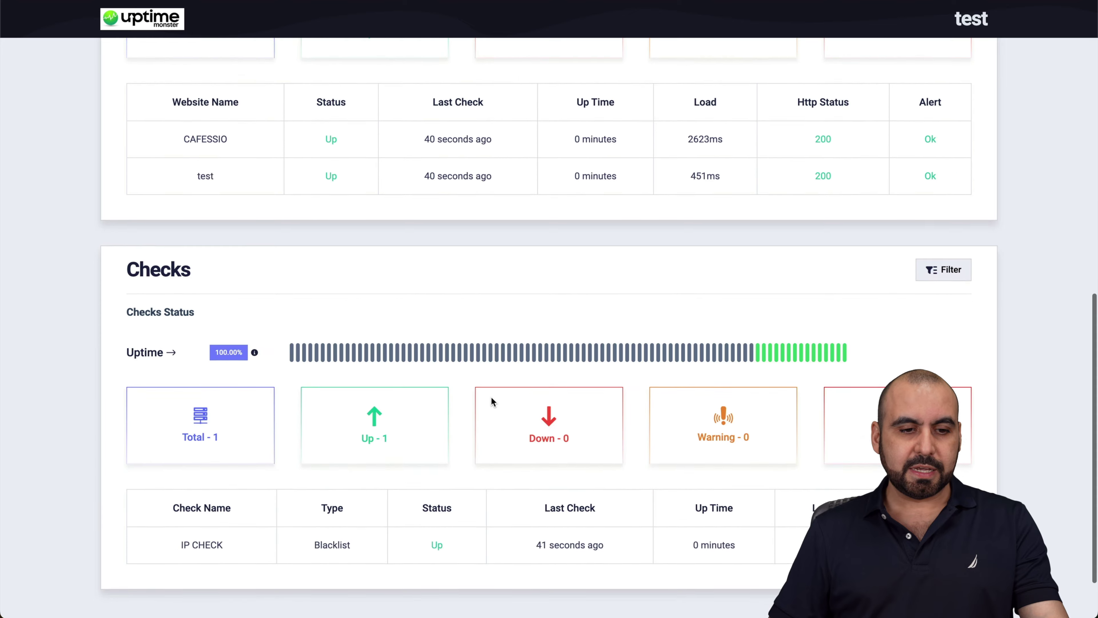
{"action": "scroll", "coordinate": [280, 337], "scroll_direction": "up", "scroll_amount": 15}
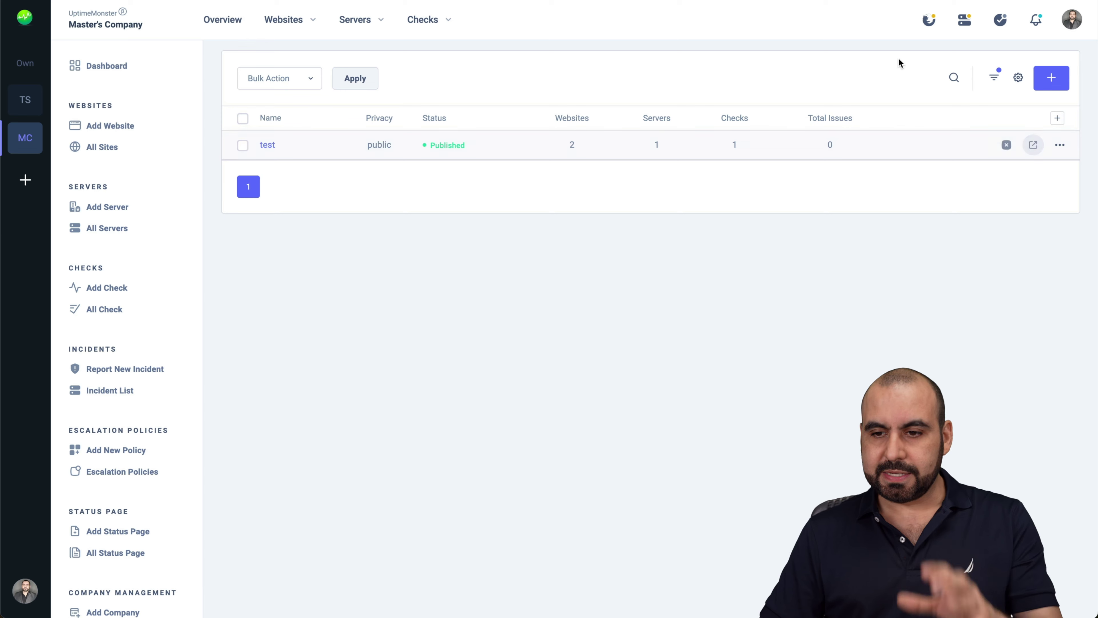
{"action": "left_click", "coordinate": [1060, 144]}
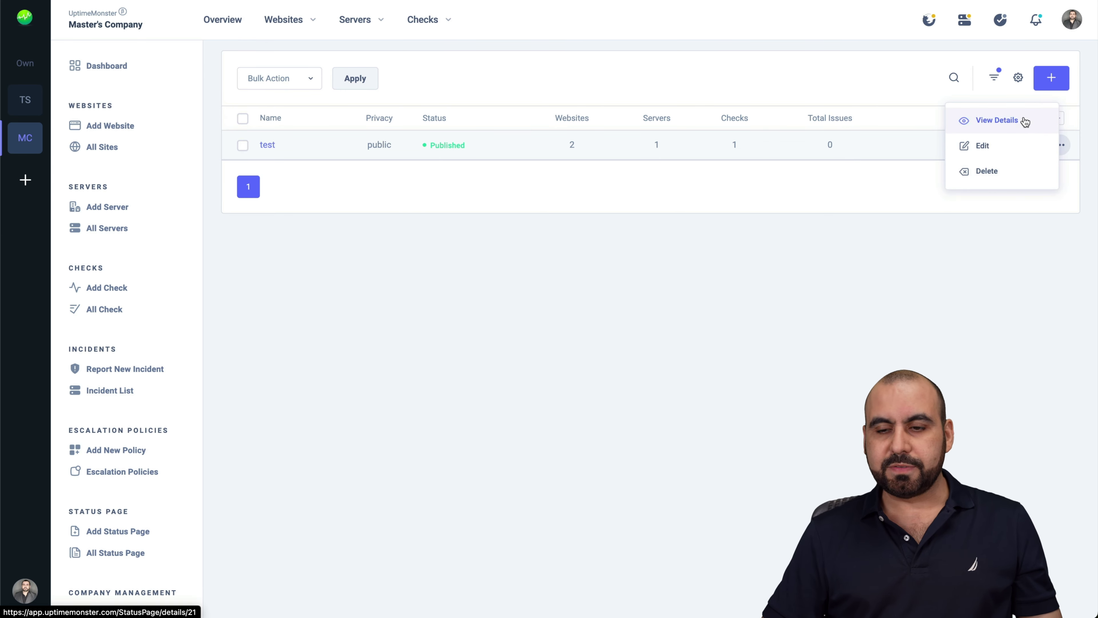
{"action": "left_click", "coordinate": [487, 400]}
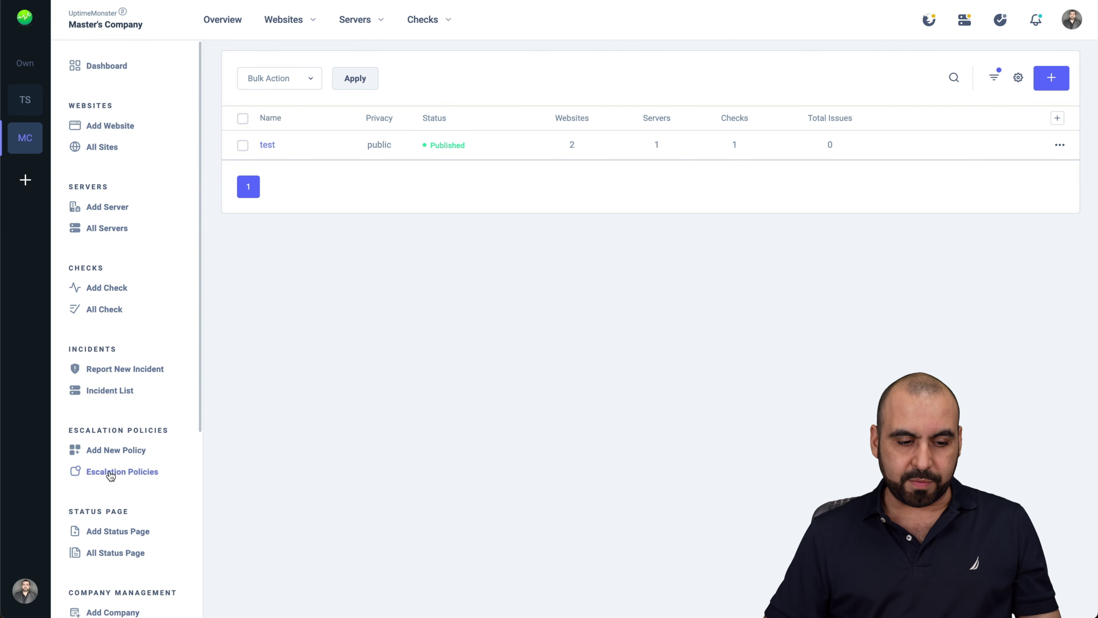
{"action": "scroll", "coordinate": [111, 476], "scroll_direction": "down", "scroll_amount": 6}
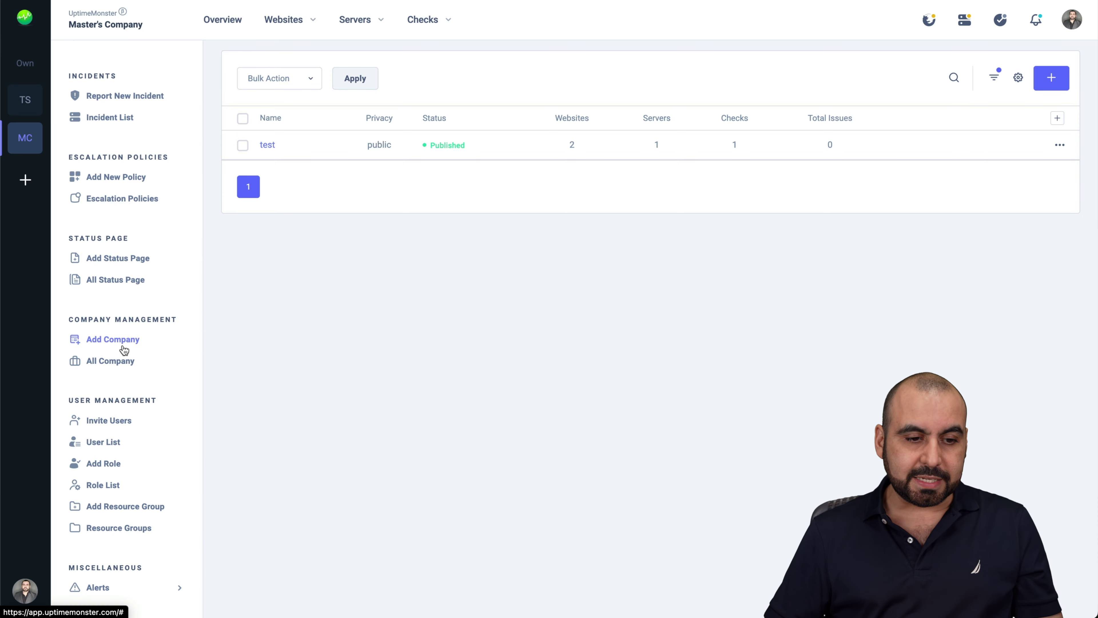
Create 'TEST COMPANY' with a saved company e-mail and the company phone number
{"action": "left_click", "coordinate": [109, 341]}
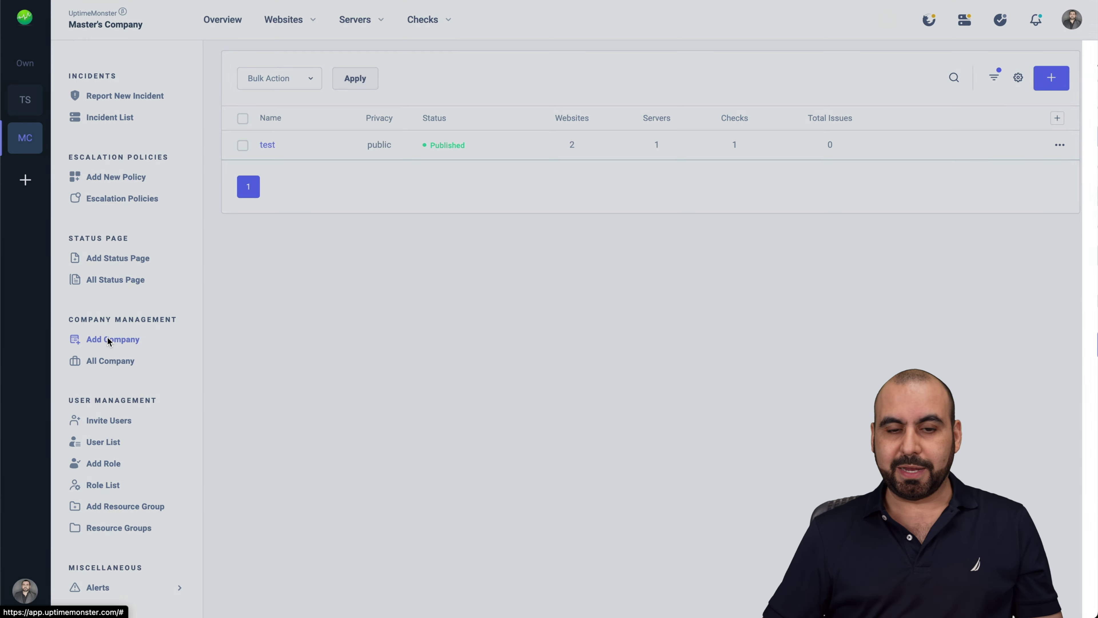
{"action": "type", "text": "TE"}
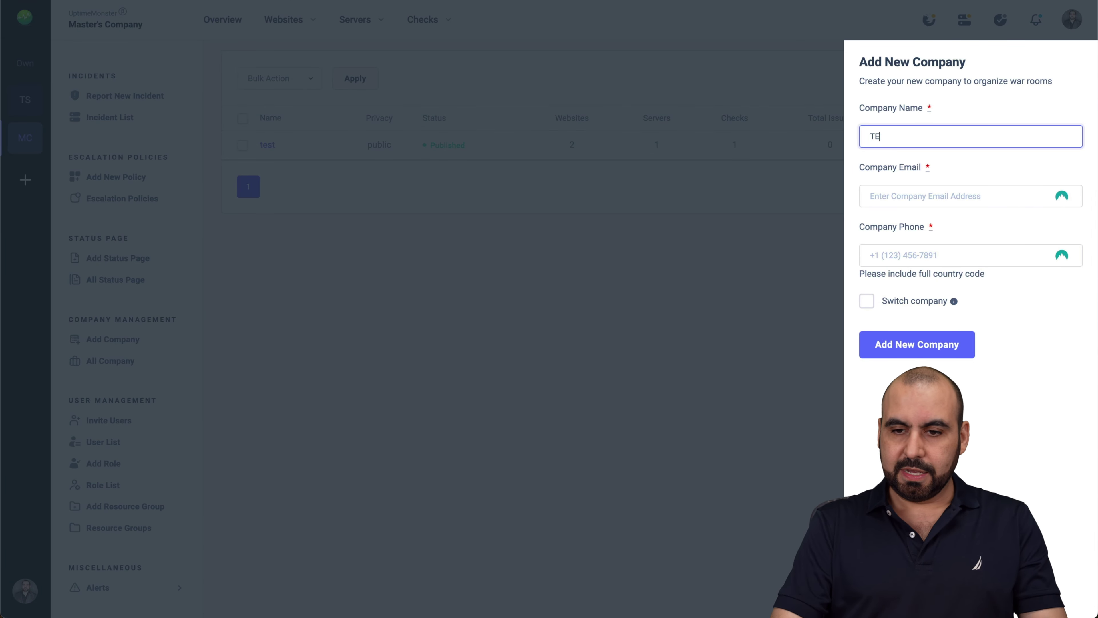
{"action": "type", "text": "ST COMPANY"}
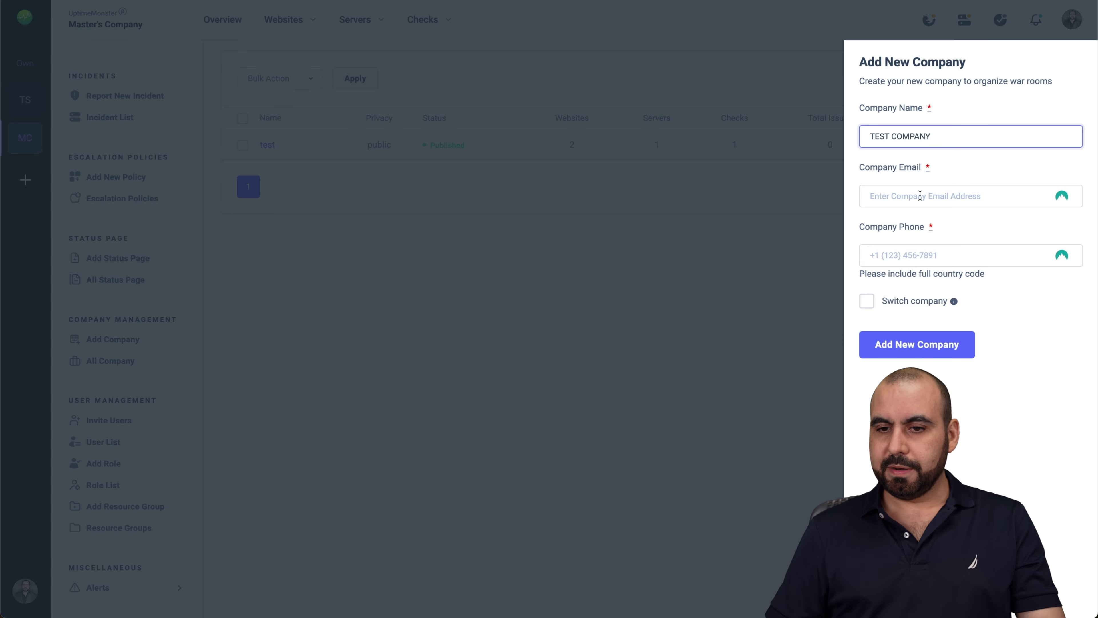
{"action": "left_click", "coordinate": [926, 197]}
{"action": "left_click", "coordinate": [945, 340]}
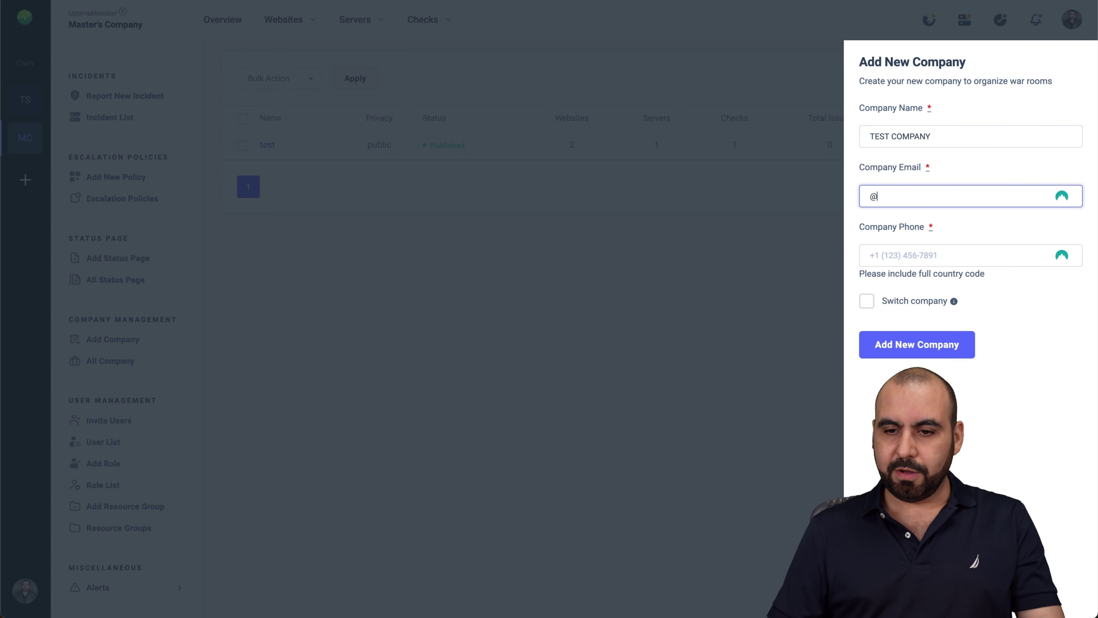
{"action": "left_click", "coordinate": [892, 254]}
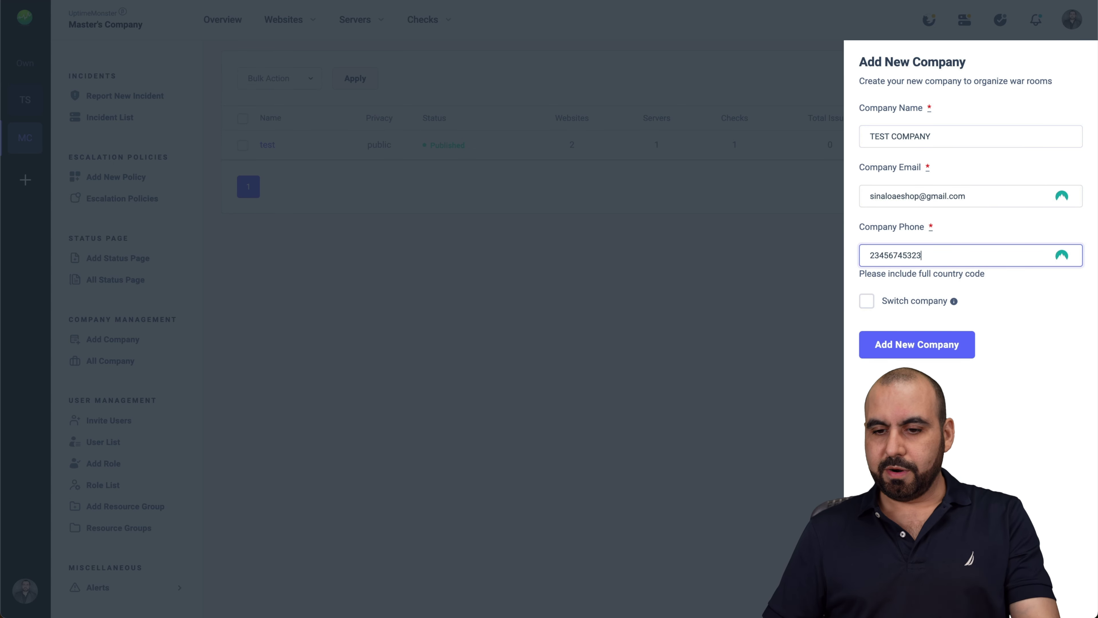
{"action": "left_click", "coordinate": [910, 346]}
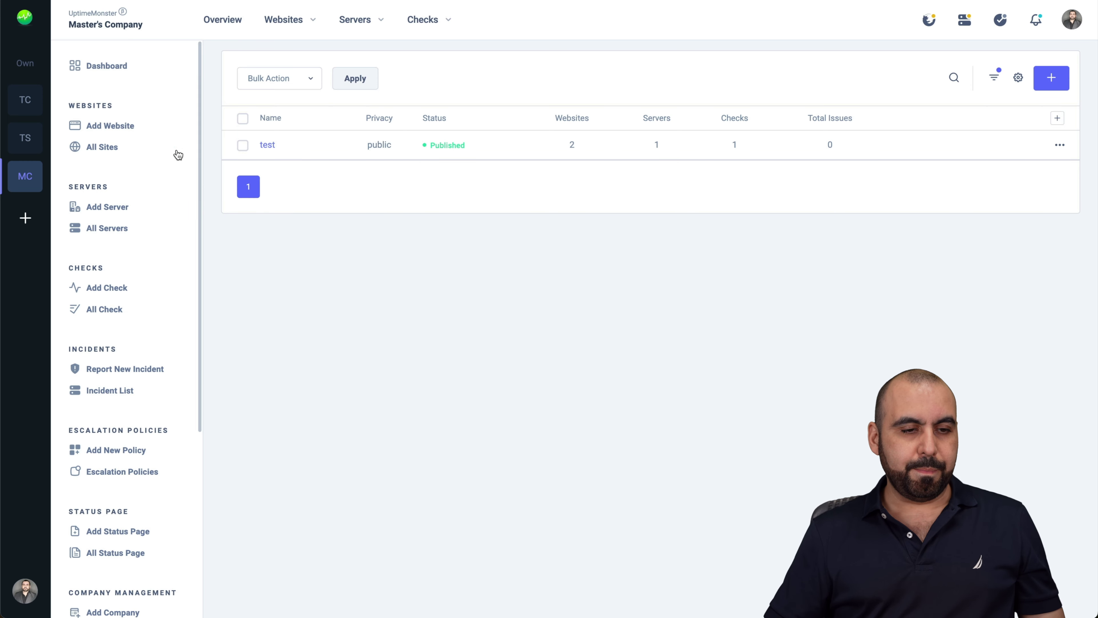
Switch the active company to TEST COMPANY via the TC icon and check its empty status page list
{"action": "left_click", "coordinate": [31, 104]}
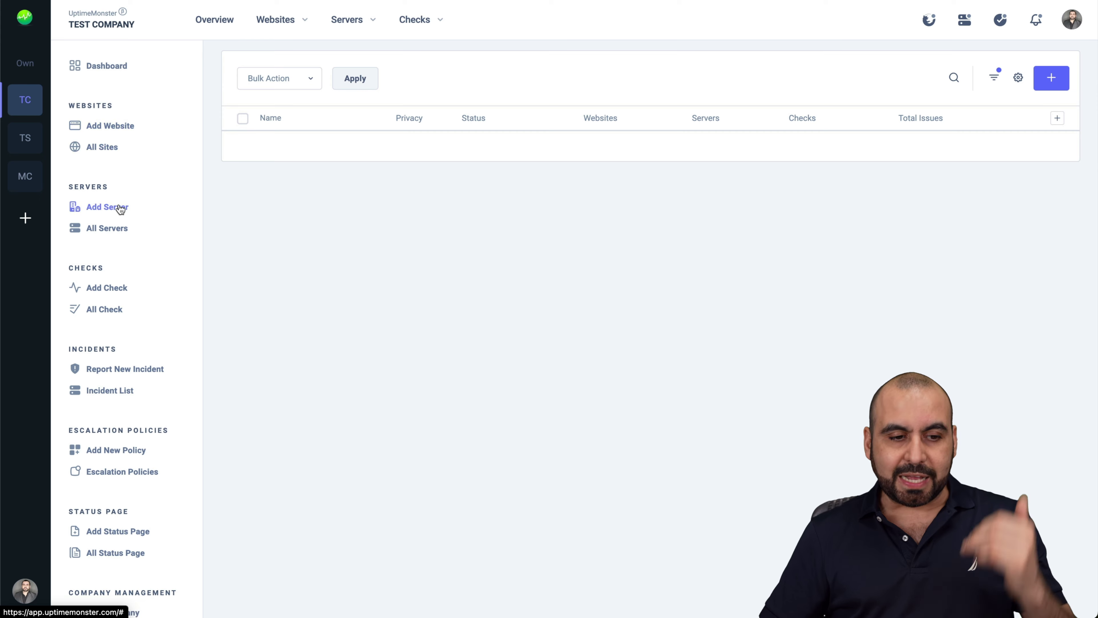
{"action": "scroll", "coordinate": [115, 296], "scroll_direction": "down", "scroll_amount": 6}
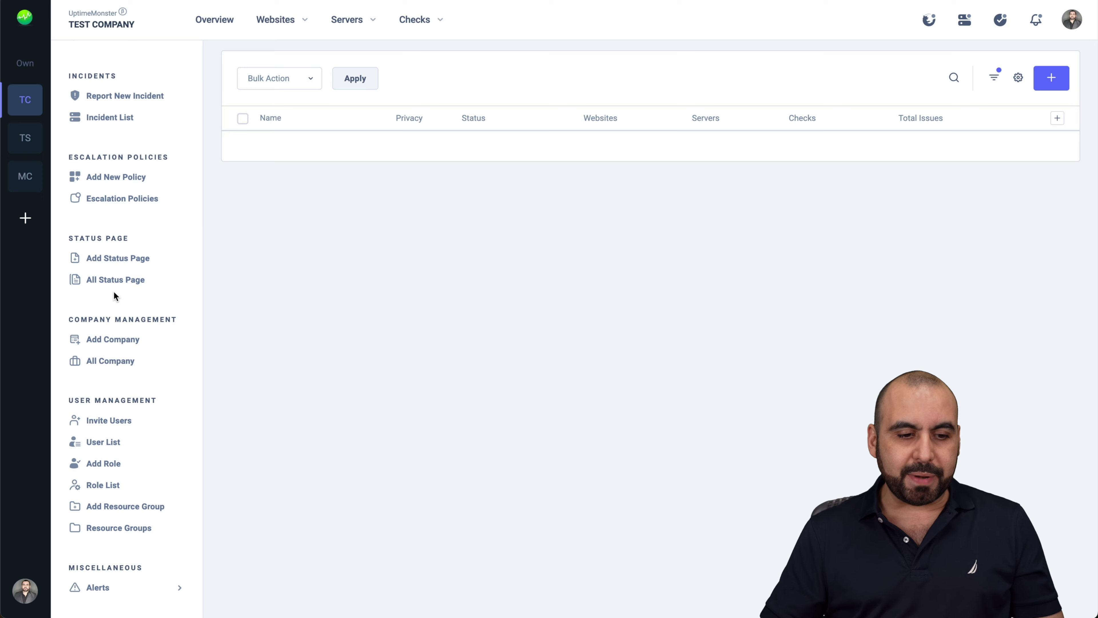
Invite a guest to TEST COMPANY by e-mail address with the Default Role
{"action": "left_click", "coordinate": [114, 426]}
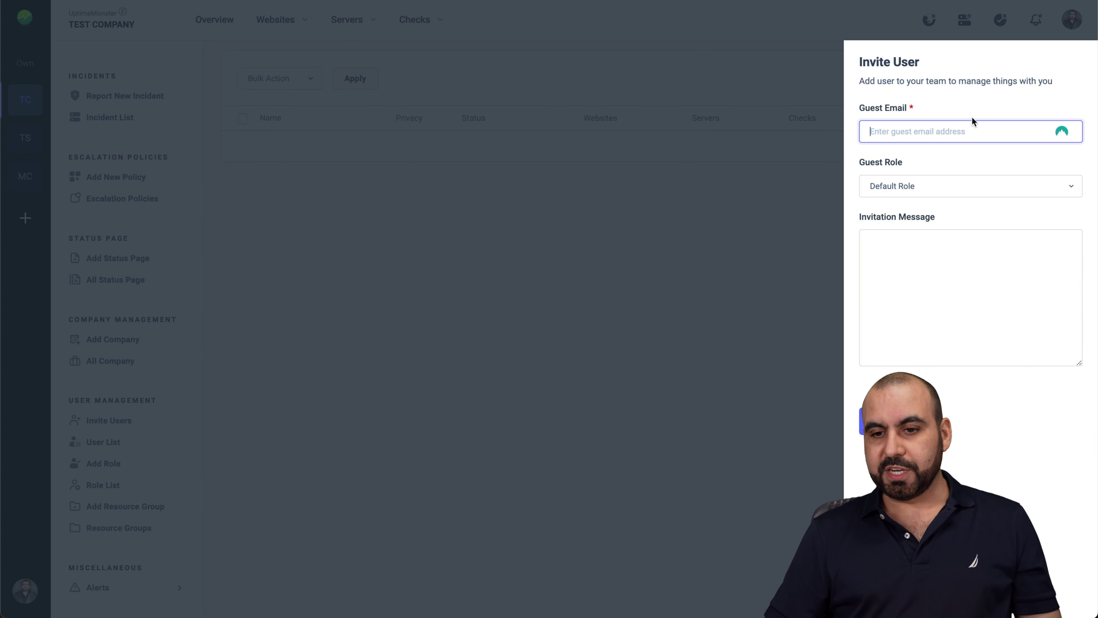
{"action": "left_click", "coordinate": [954, 131]}
{"action": "key", "text": "Down"}
{"action": "key", "text": "Return"}
{"action": "left_click", "coordinate": [917, 130]}
{"action": "type", "text": "2"}
{"action": "left_click", "coordinate": [924, 187]}
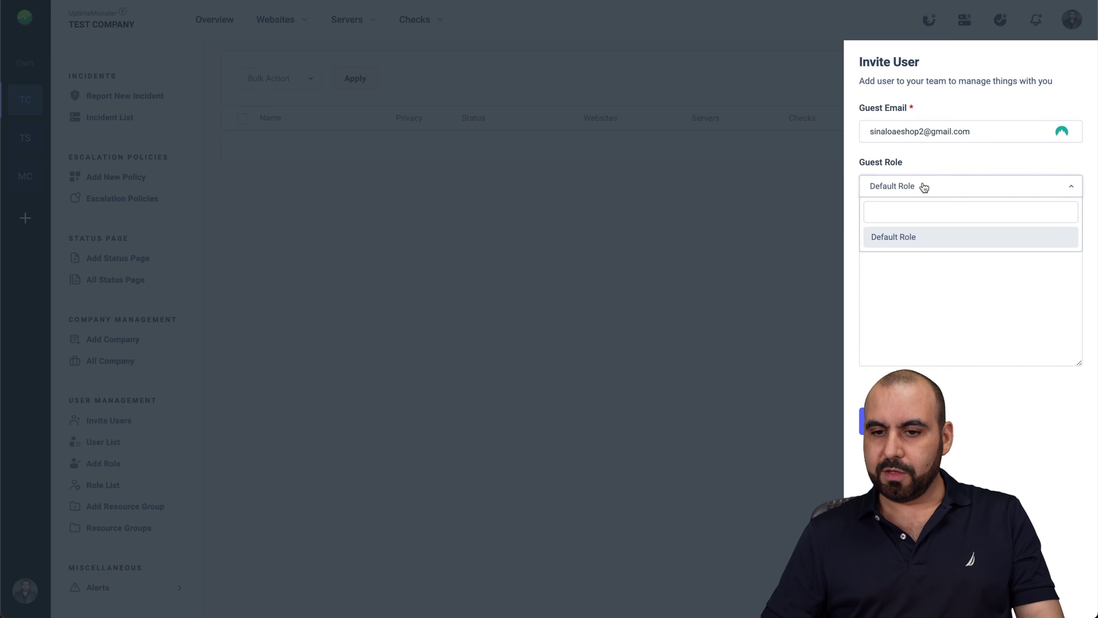
{"action": "left_click", "coordinate": [939, 240]}
{"action": "left_click", "coordinate": [921, 254]}
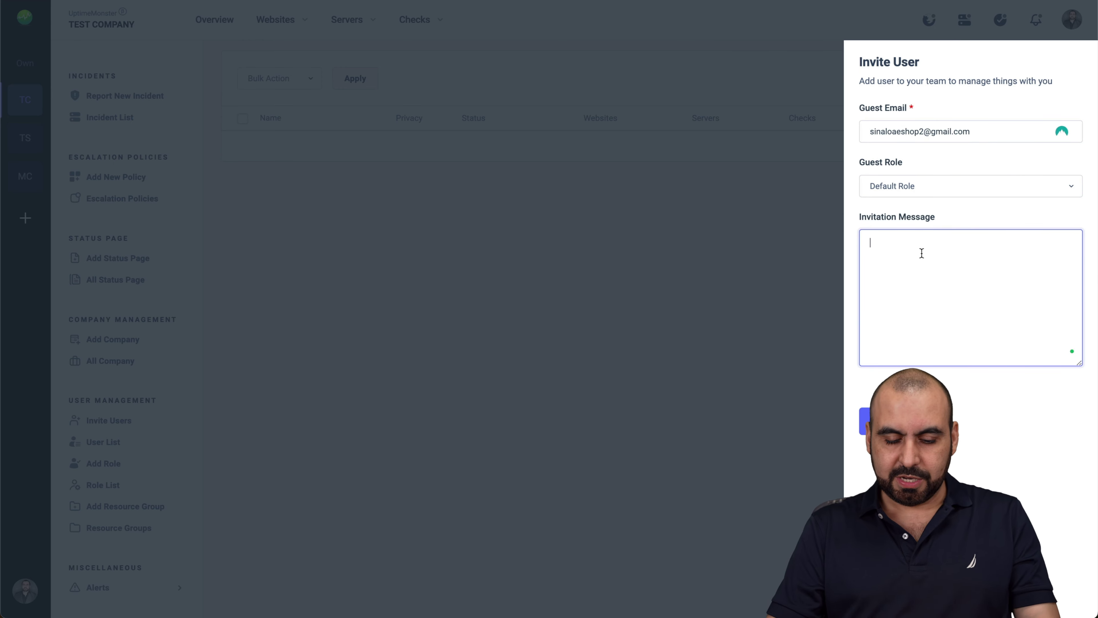
{"action": "left_click", "coordinate": [882, 420]}
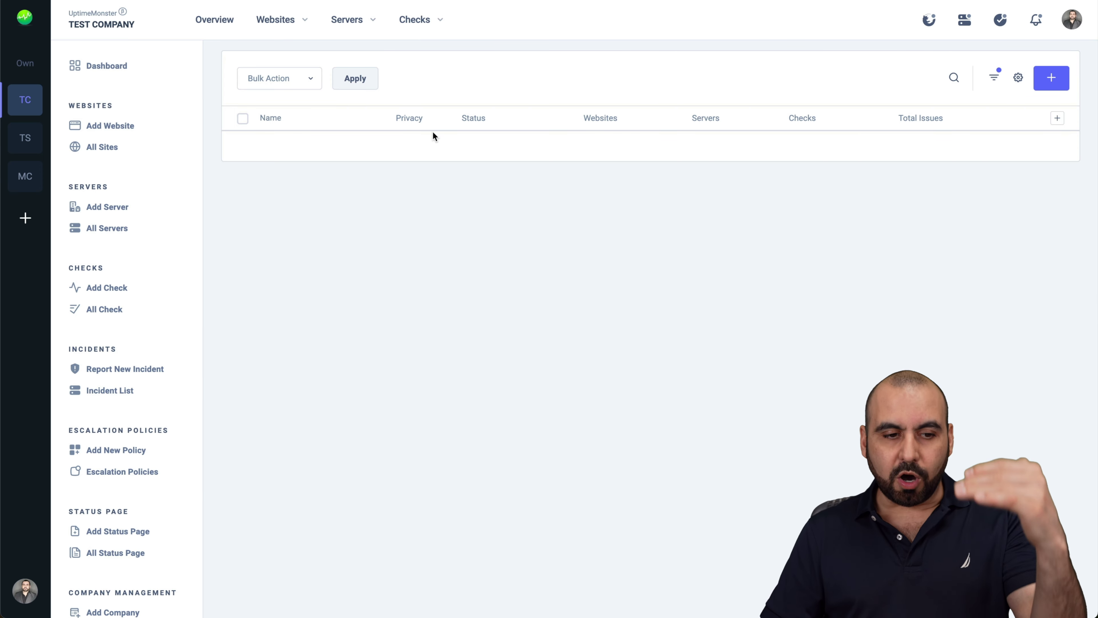
{"action": "scroll", "coordinate": [155, 435], "scroll_direction": "down", "scroll_amount": 6}
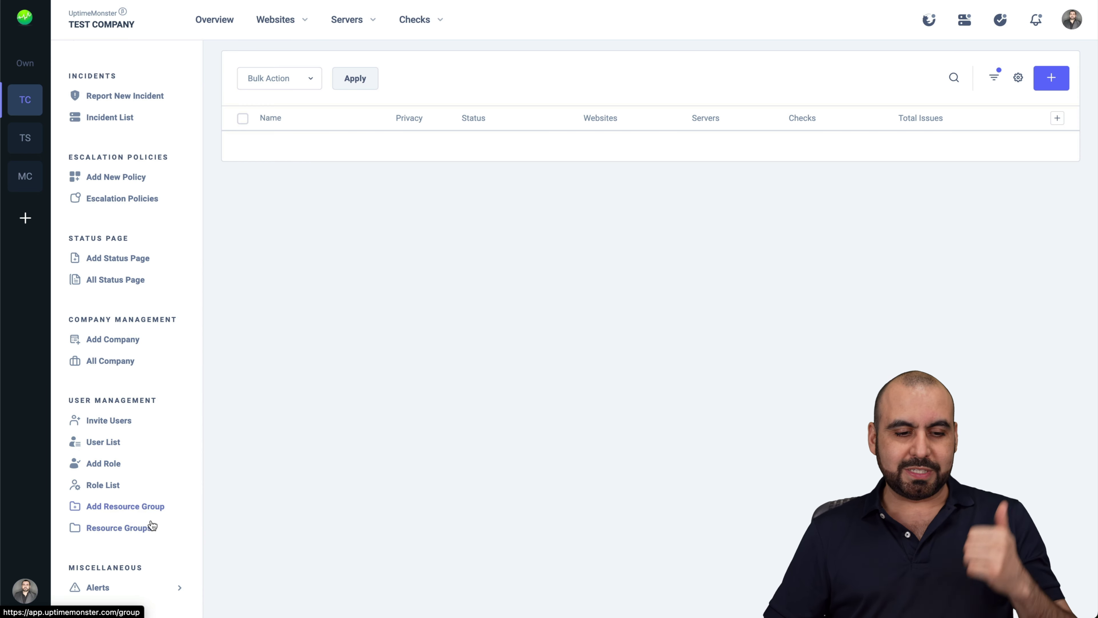
{"action": "scroll", "coordinate": [176, 473], "scroll_direction": "up", "scroll_amount": 6}
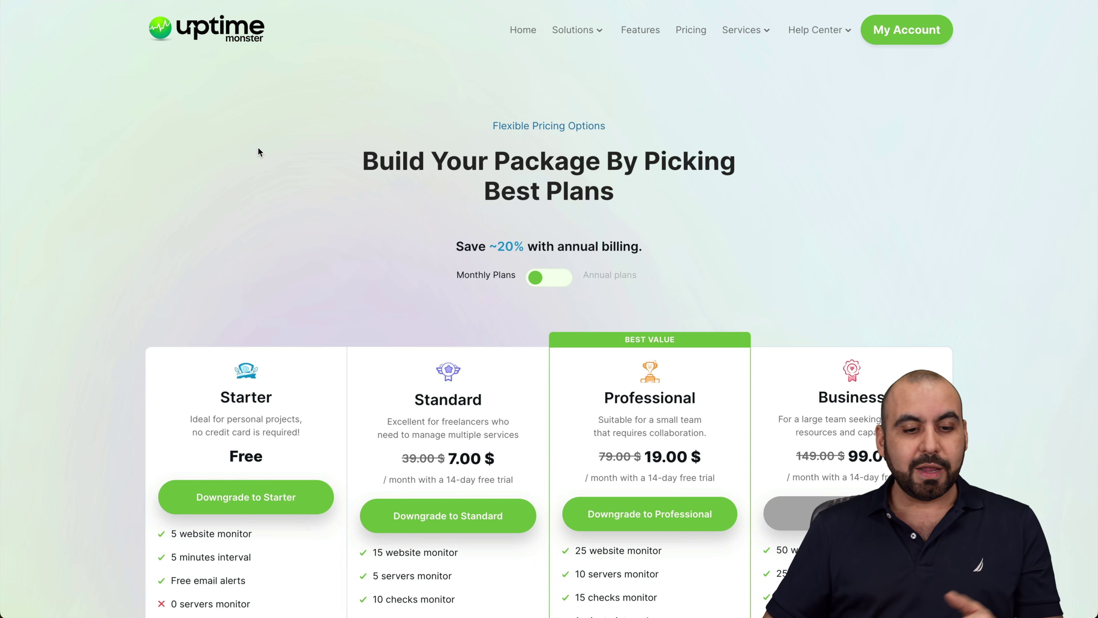
Scroll the pricing page down to the Starter, Standard, Professional and Business plan cards
{"action": "scroll", "coordinate": [258, 147], "scroll_direction": "down", "scroll_amount": 5}
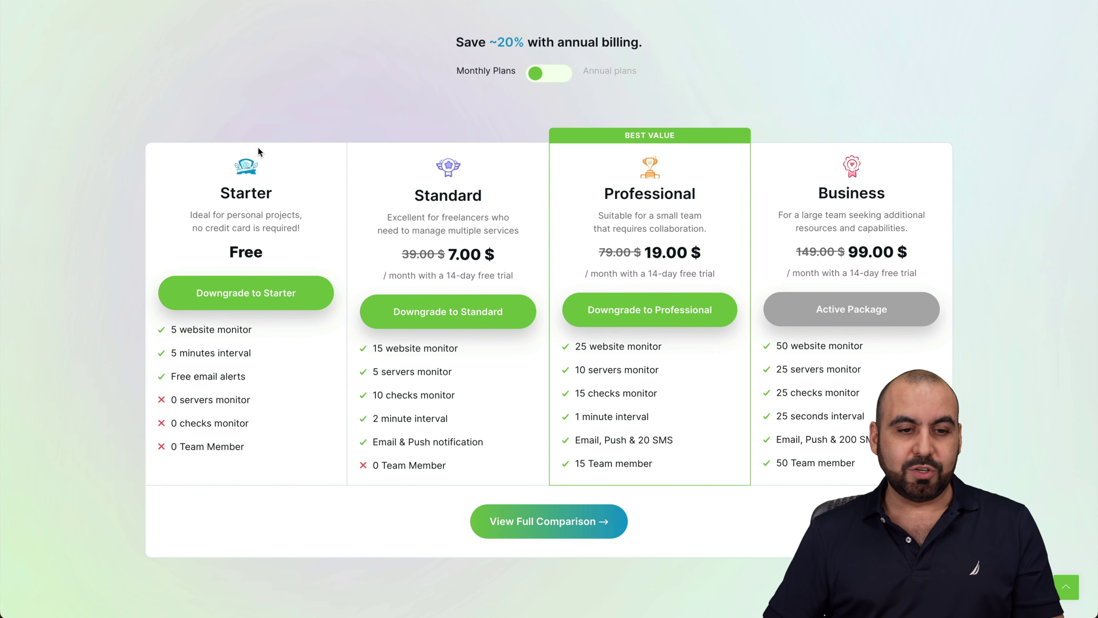